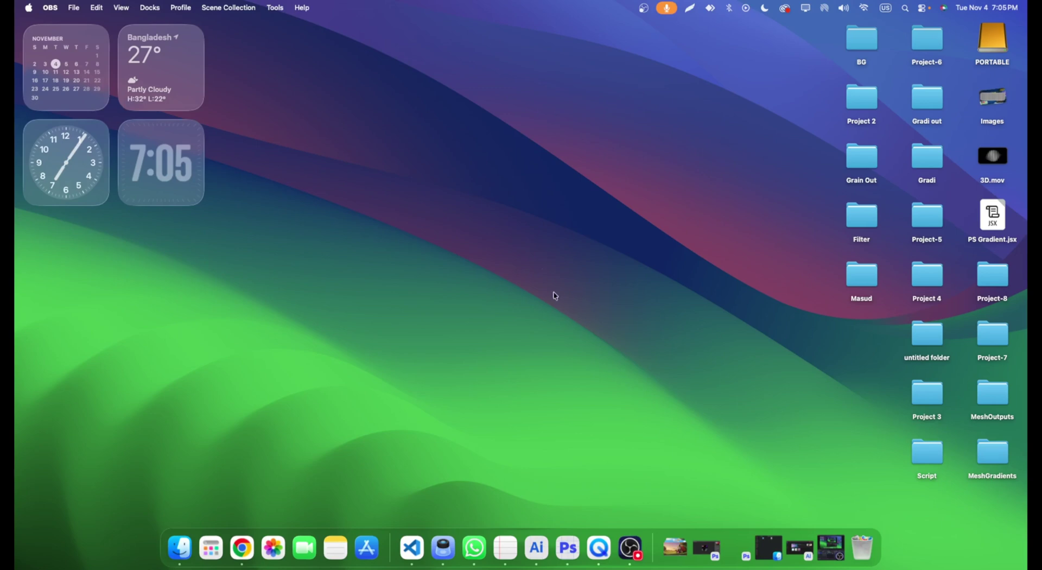
- Bring back the Project-7 Finder window showing Testing_Image and Image Trace Final.jsx
left_click(177, 543)
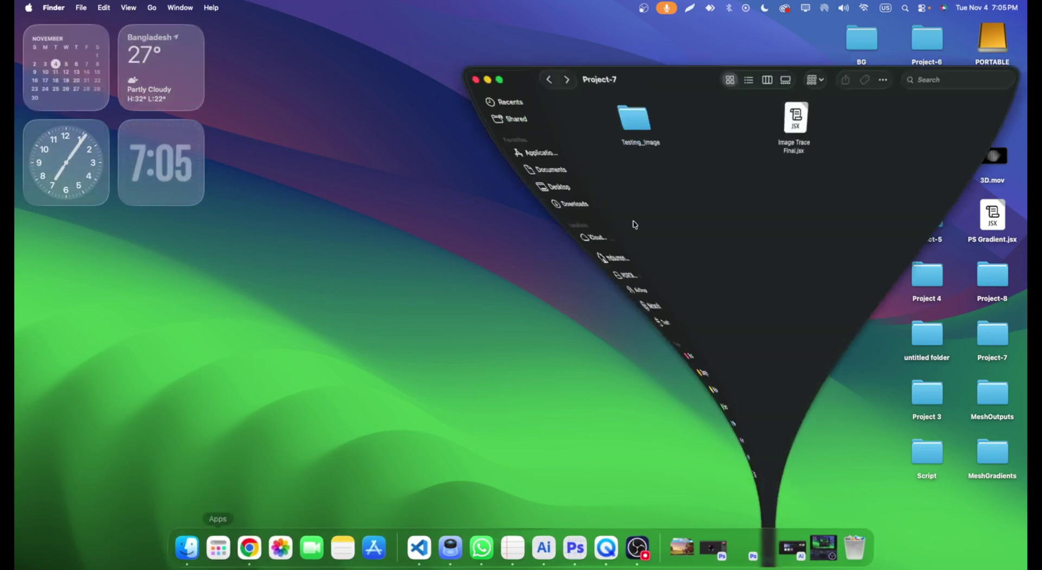
left_click_drag(700, 63, 703, 64)
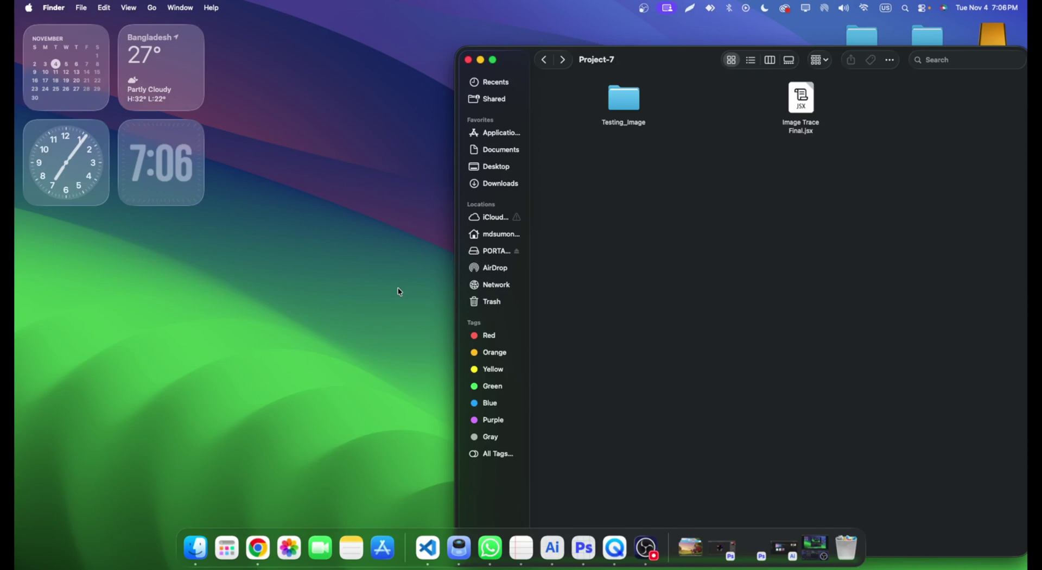
- Launch Illustrator, drop Image Trace Final.jsx onto it, and confirm running the script
left_click(552, 524)
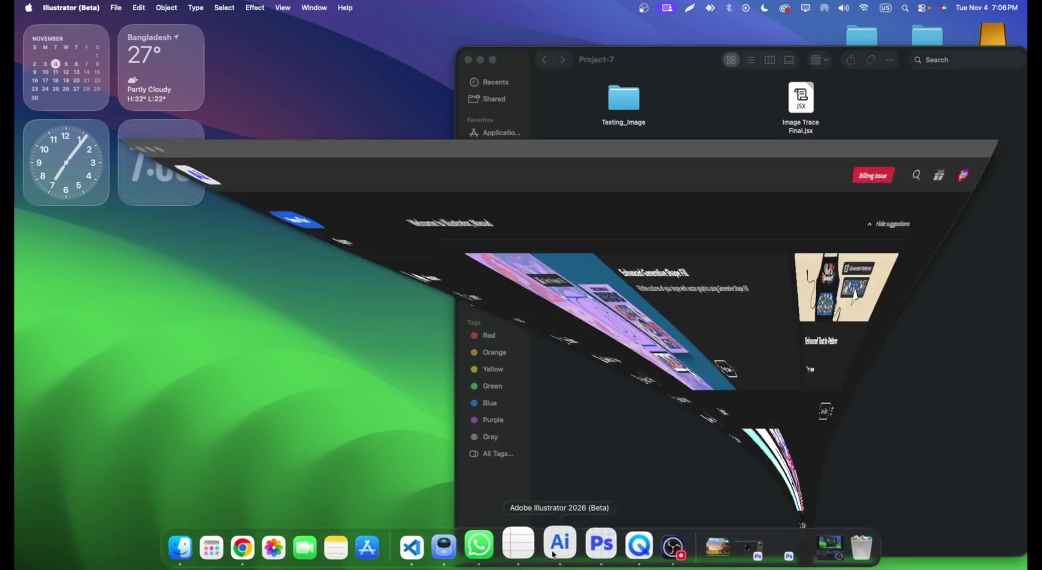
key("super+Tab")
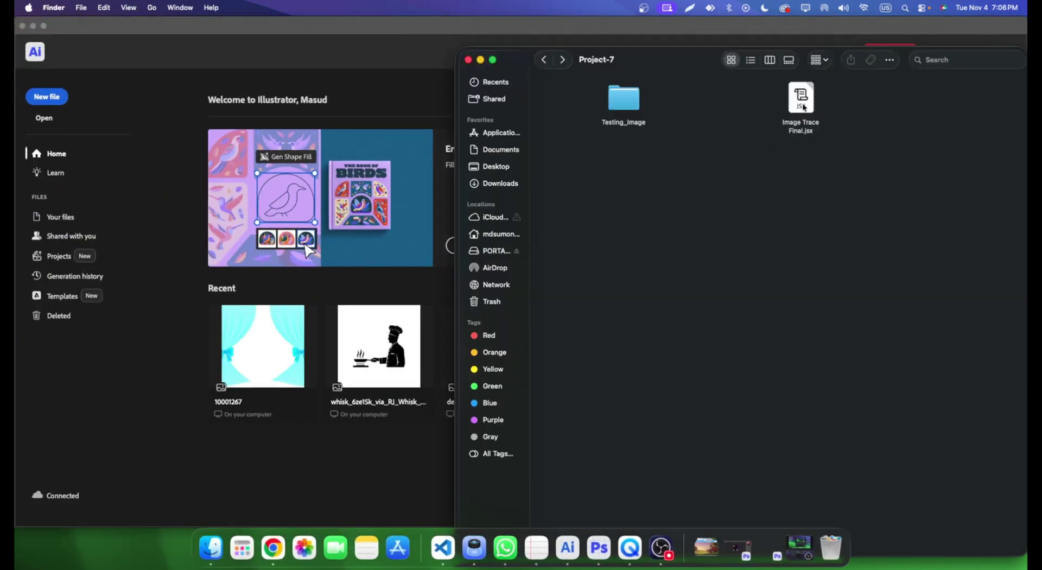
mouse_move(709, 60)
left_mouse_down()
mouse_move(782, 66)
mouse_move(701, 93)
left_mouse_up()
left_click(813, 138)
mouse_move(812, 132)
left_mouse_down()
mouse_move(297, 476)
mouse_move(291, 438)
left_mouse_up()
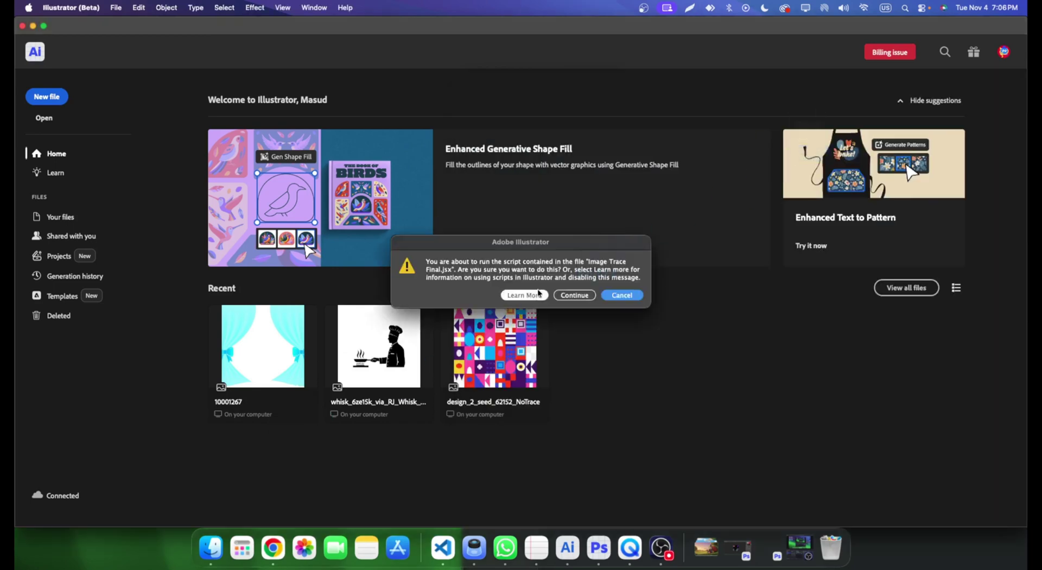
left_click(588, 297)
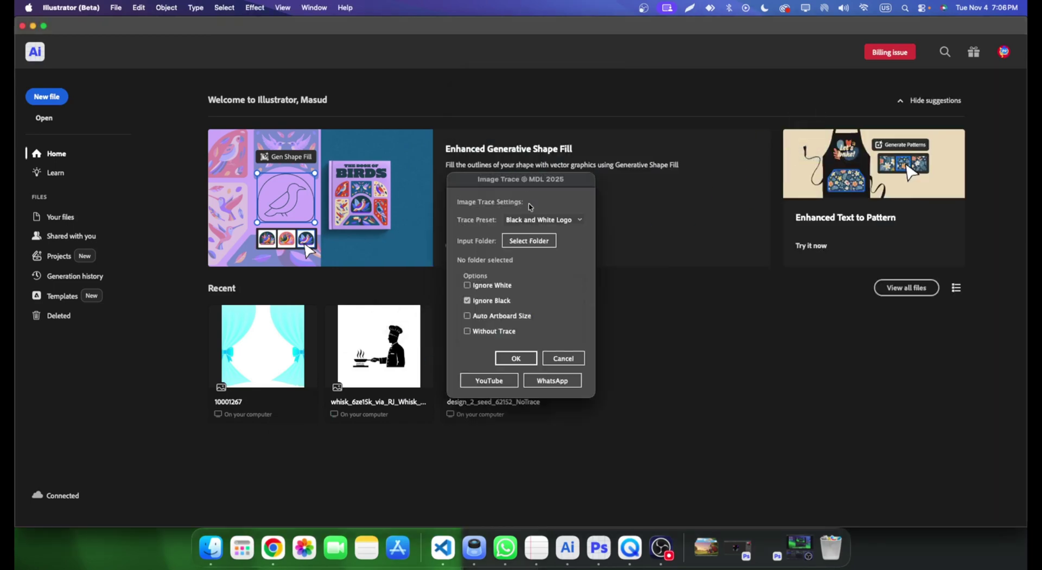
left_click_drag(529, 186, 641, 190)
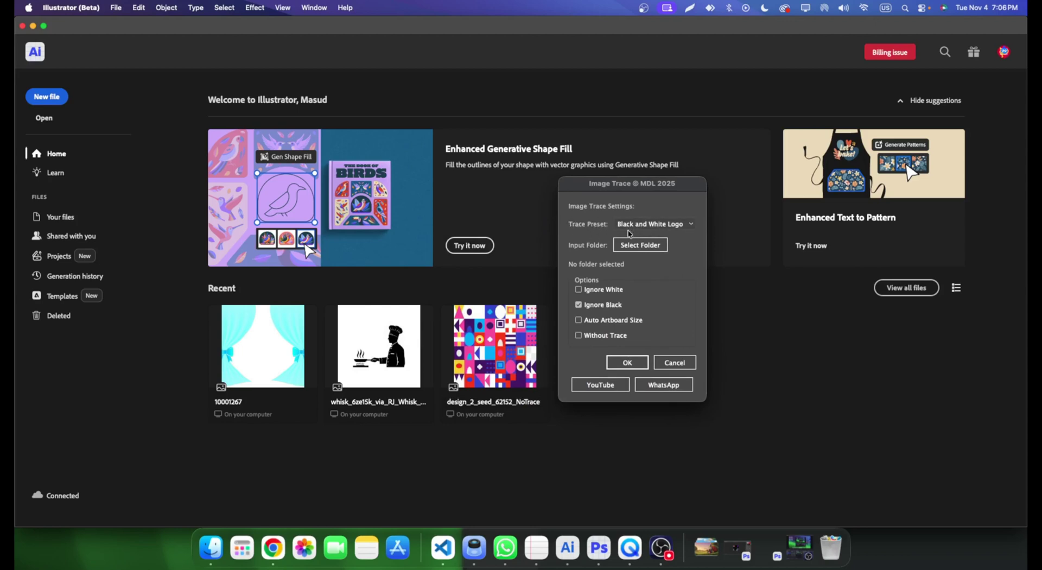
left_click(653, 229)
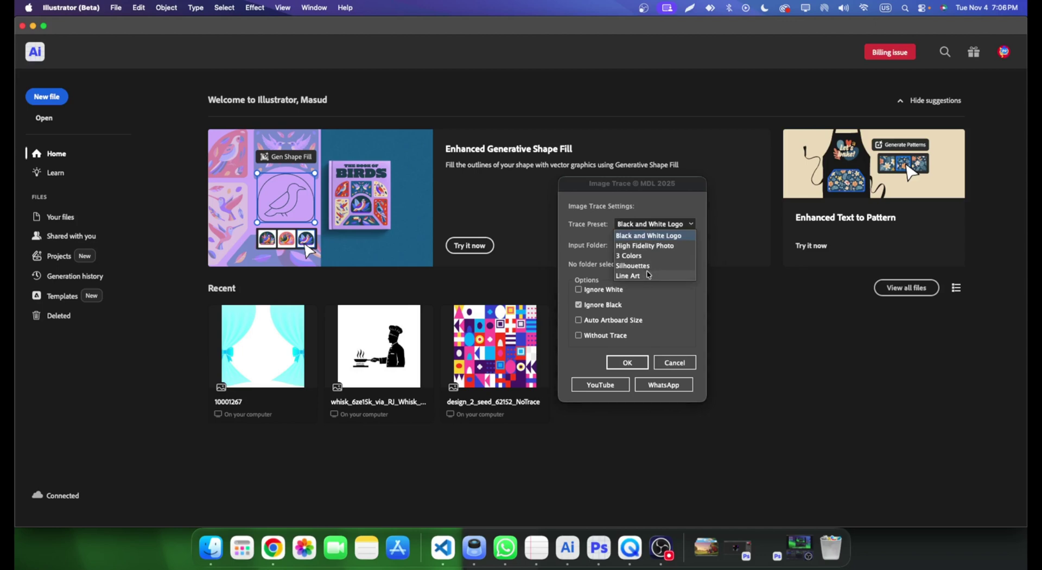
left_click(648, 275)
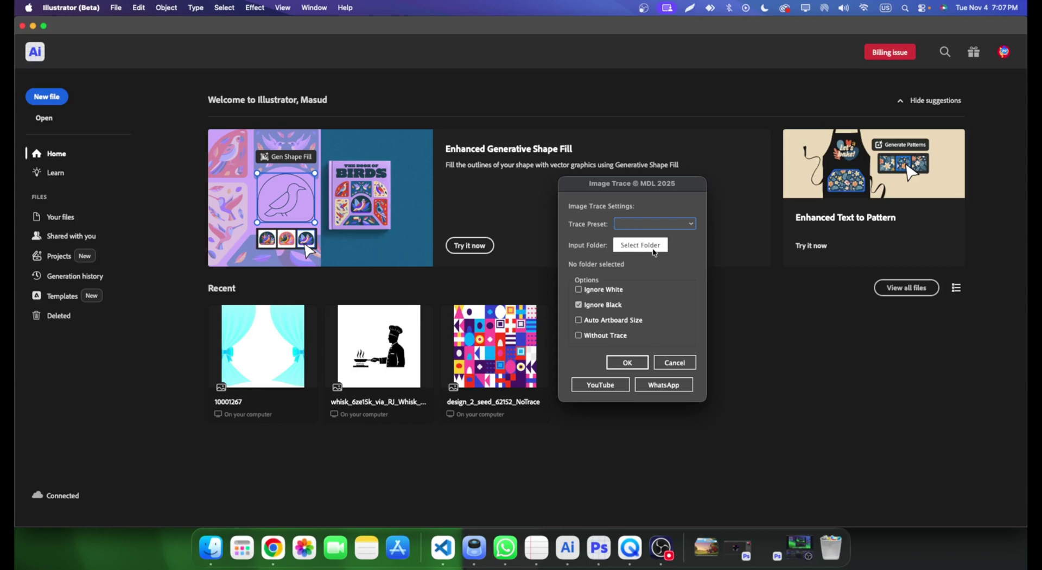
left_click(661, 224)
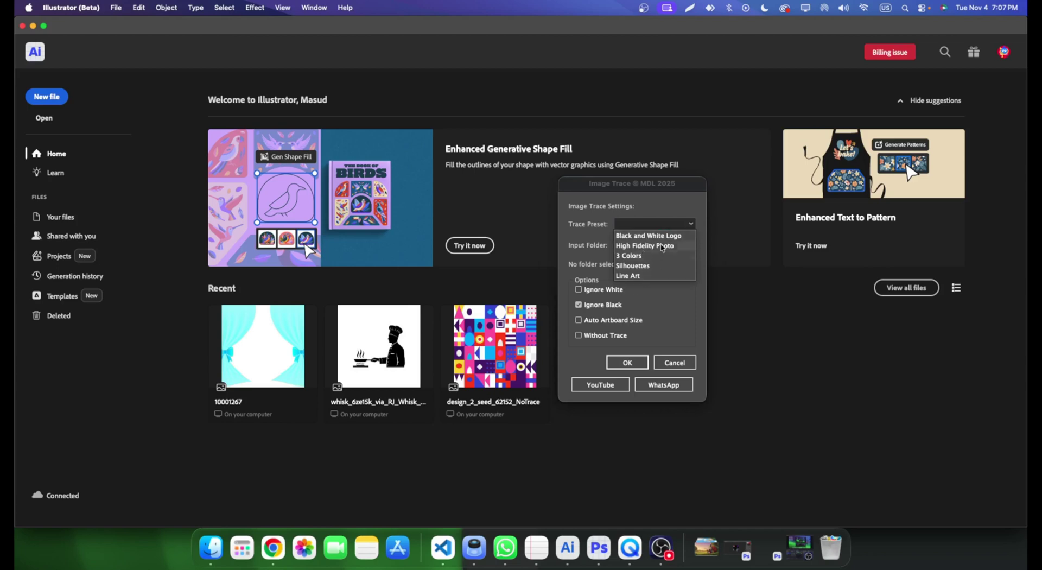
left_click(662, 236)
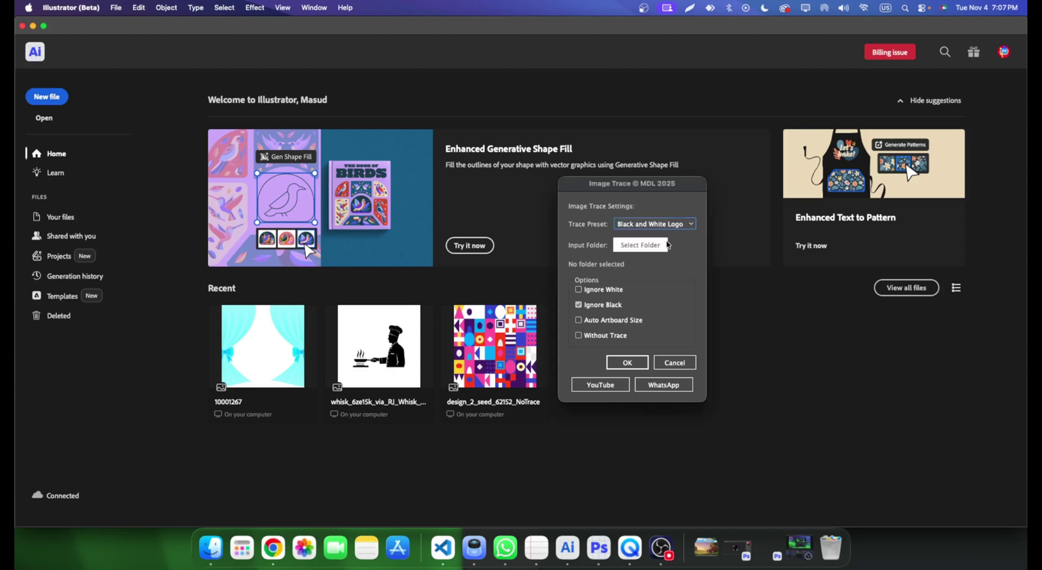
left_click(655, 247)
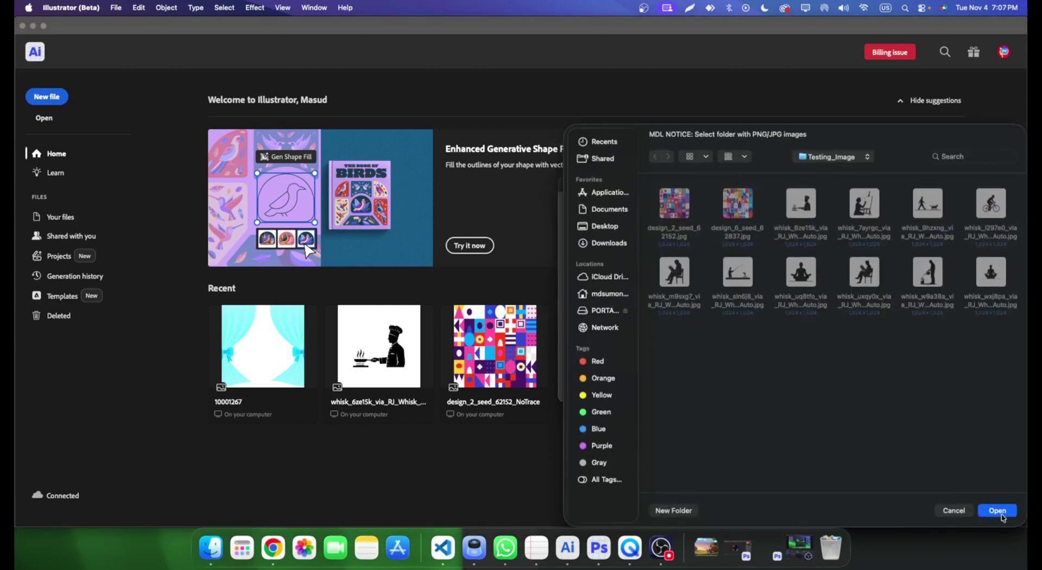
- Confirm Testing_Image as the script's input folder and switch back to Finder
left_click(1000, 511)
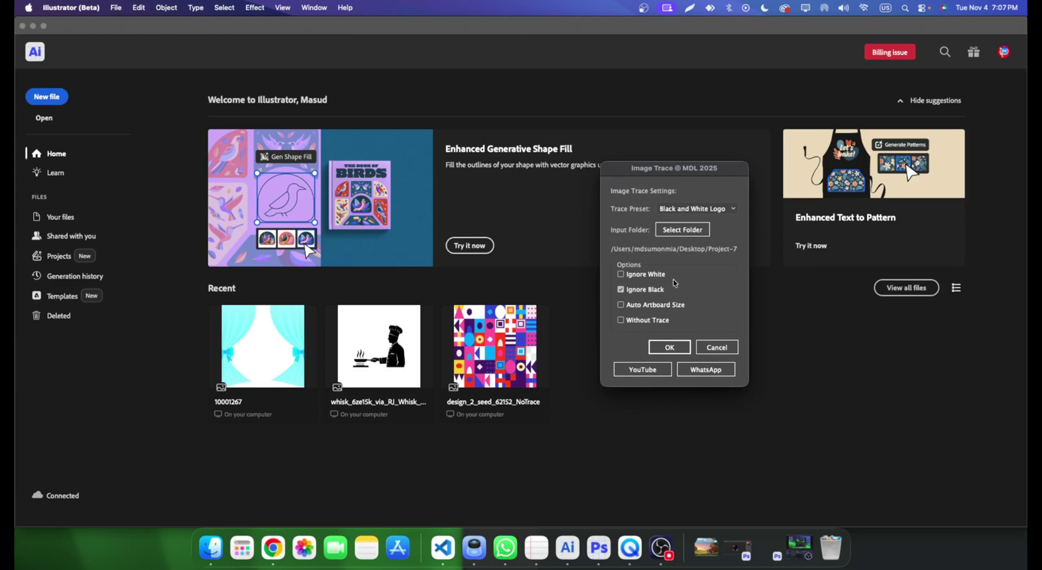
key("super+Tab")
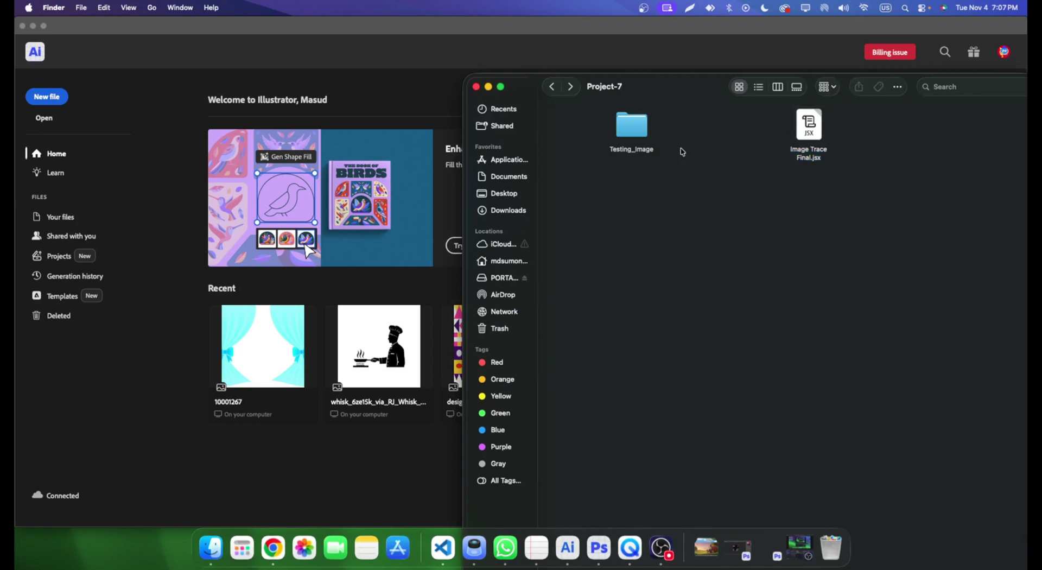
- Open Testing_Image to view its JPGs, then return to the Image Trace settings
double_click(643, 130)
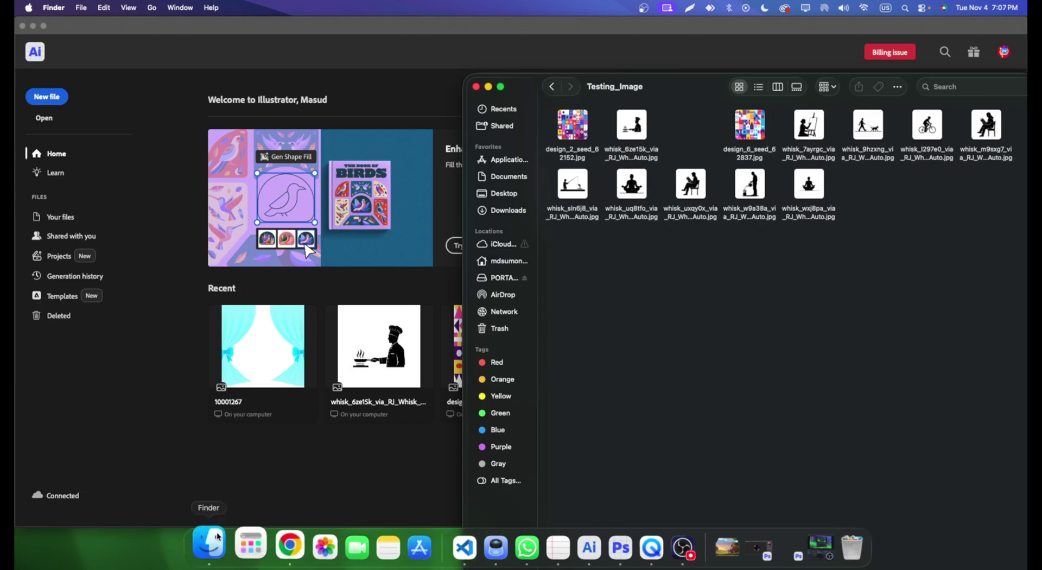
left_click(365, 425)
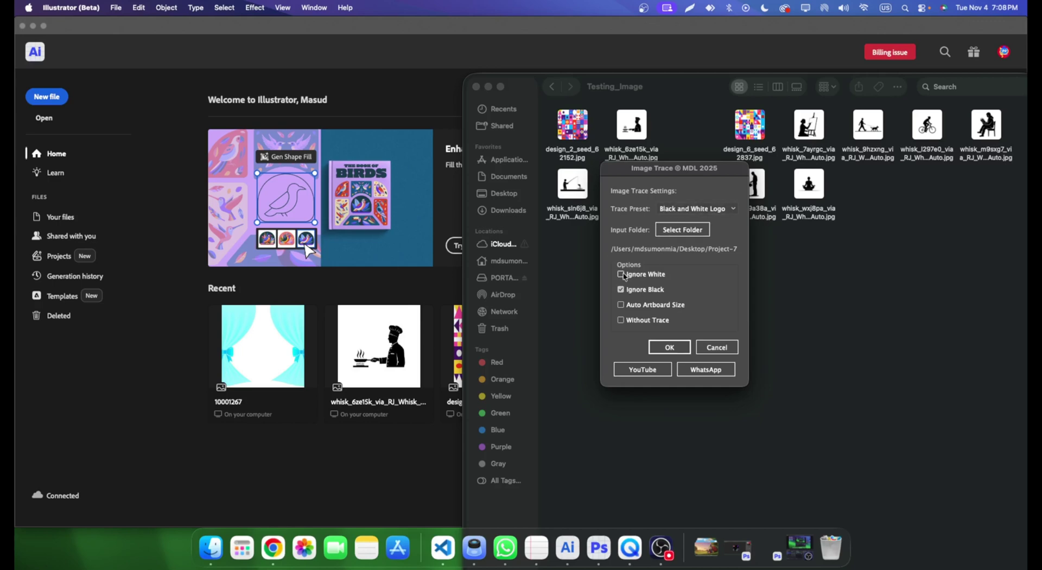
- Run the Black and White Logo batch trace with Ignore Black on and Ignore White off
left_click(622, 275)
left_click(621, 289)
left_click(677, 345)
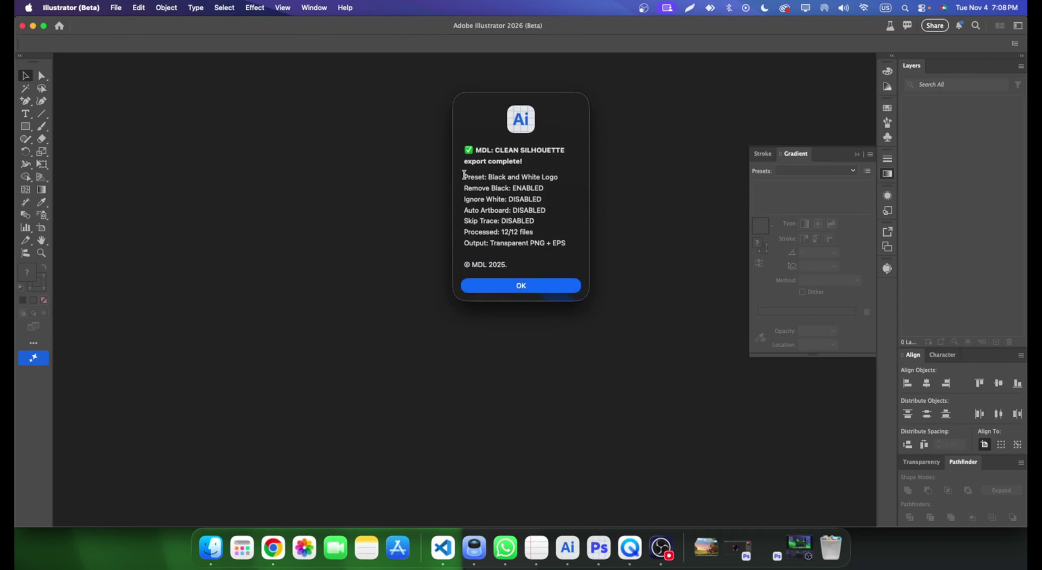
- Read the export-complete summary, dismiss the report, and return to Finder
left_click_drag(464, 175, 565, 244)
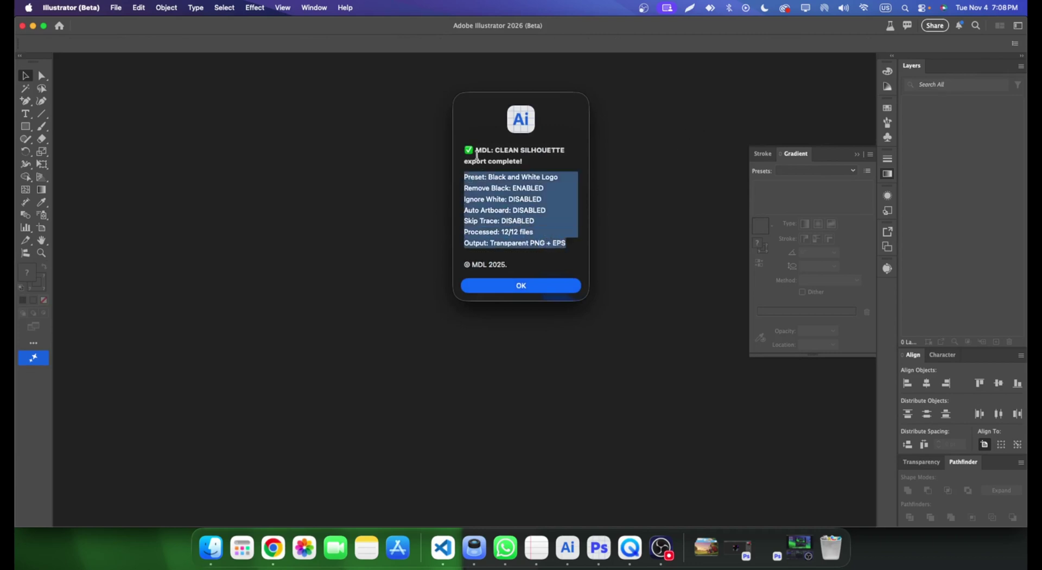
left_click(555, 234)
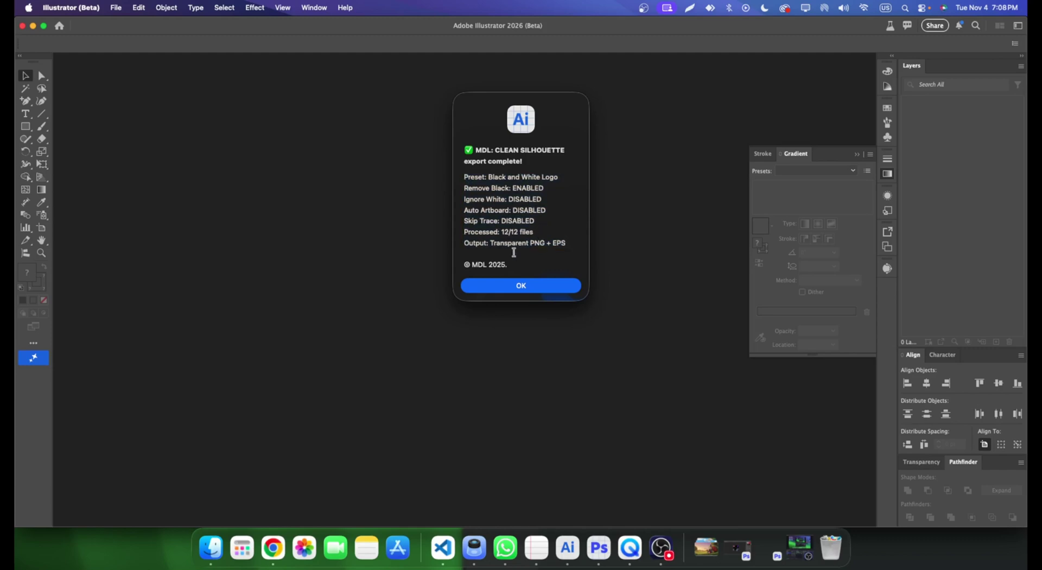
left_click(525, 287)
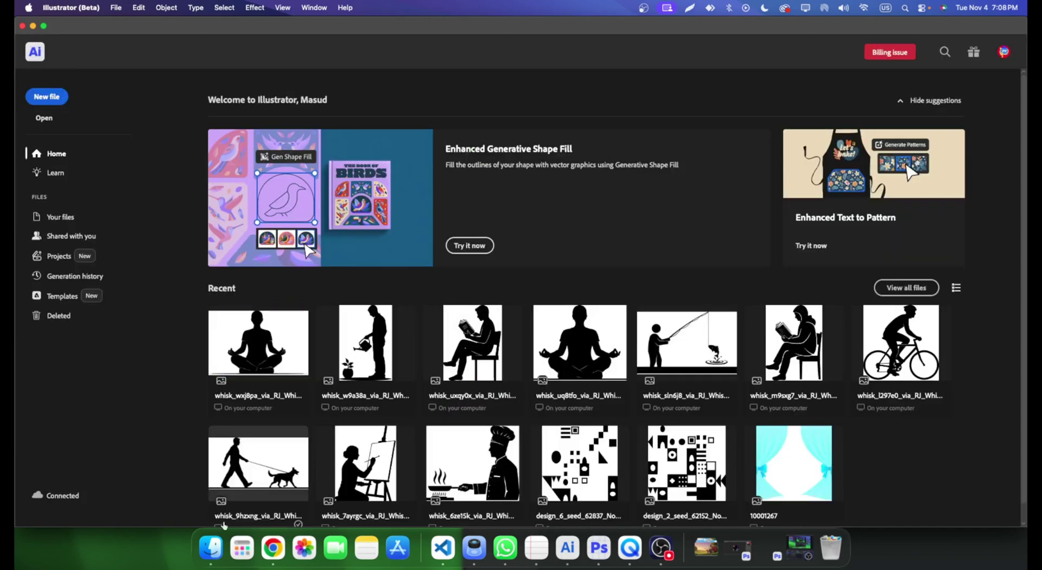
left_click(217, 539)
- Open the output folder and preview, then close, the design and chef PNG silhouettes
double_click(701, 136)
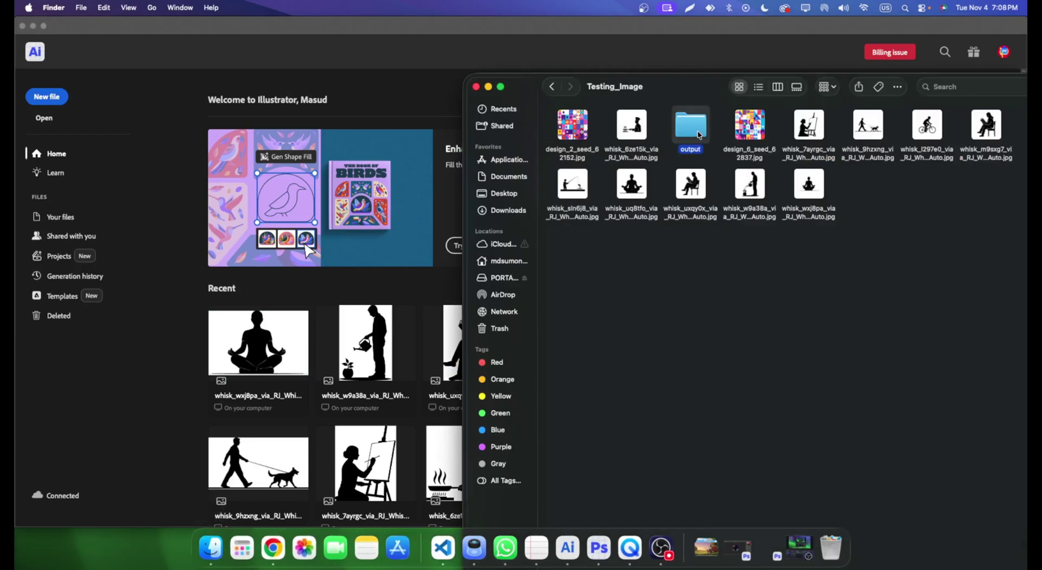
double_click(645, 127)
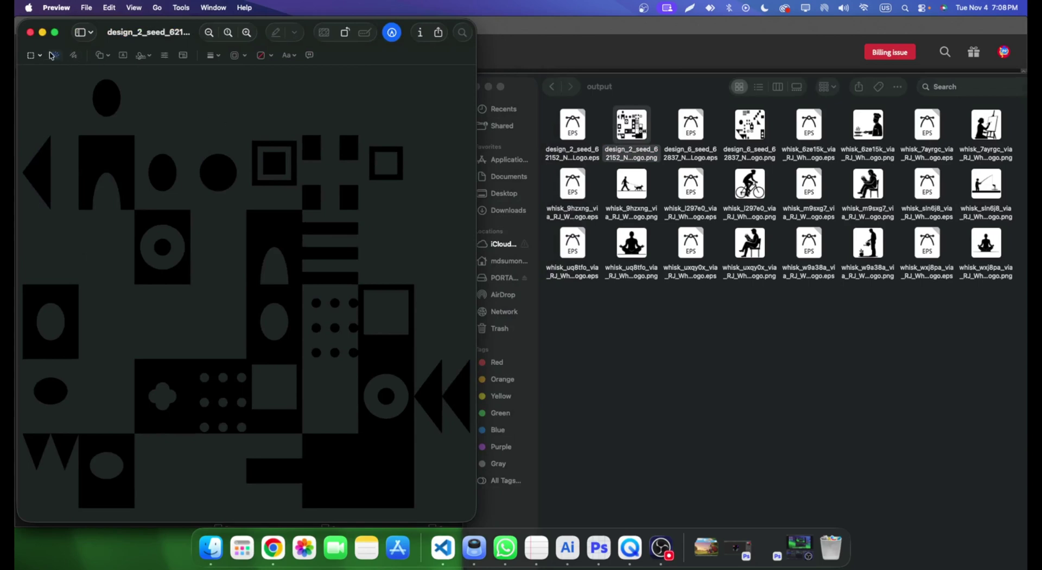
left_click(30, 33)
double_click(758, 147)
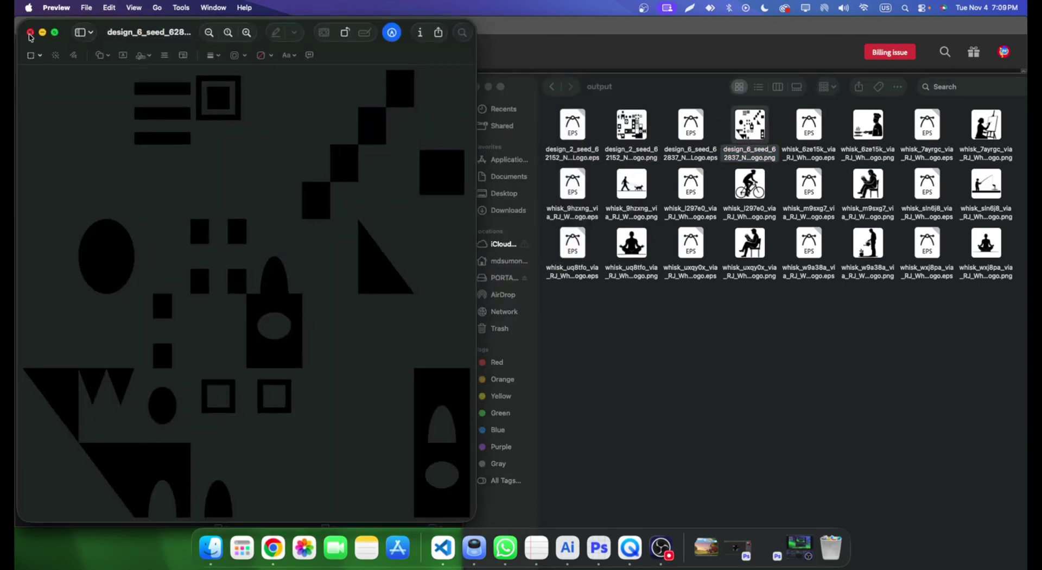
left_click(30, 32)
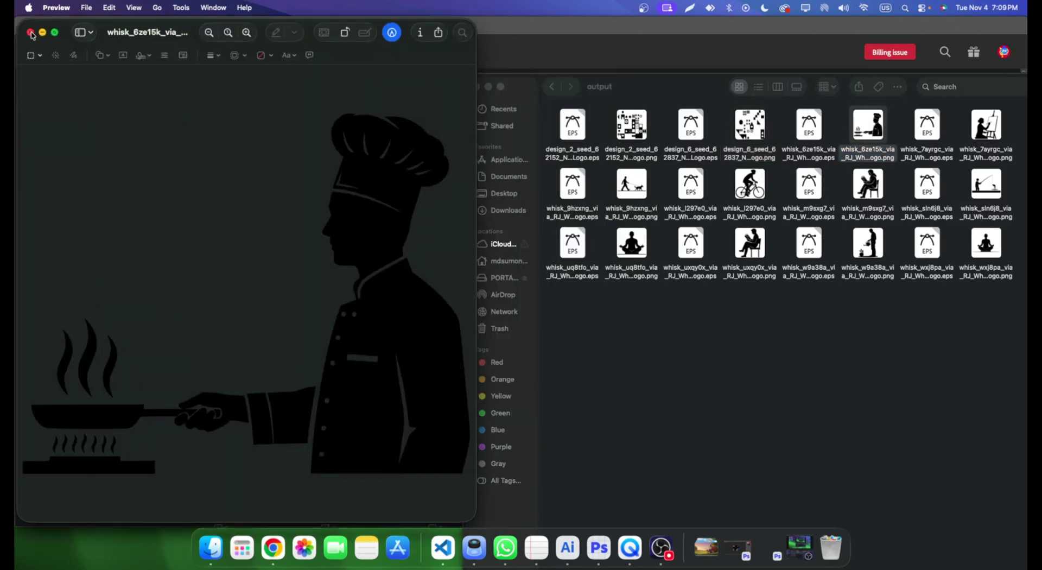
left_click(31, 33)
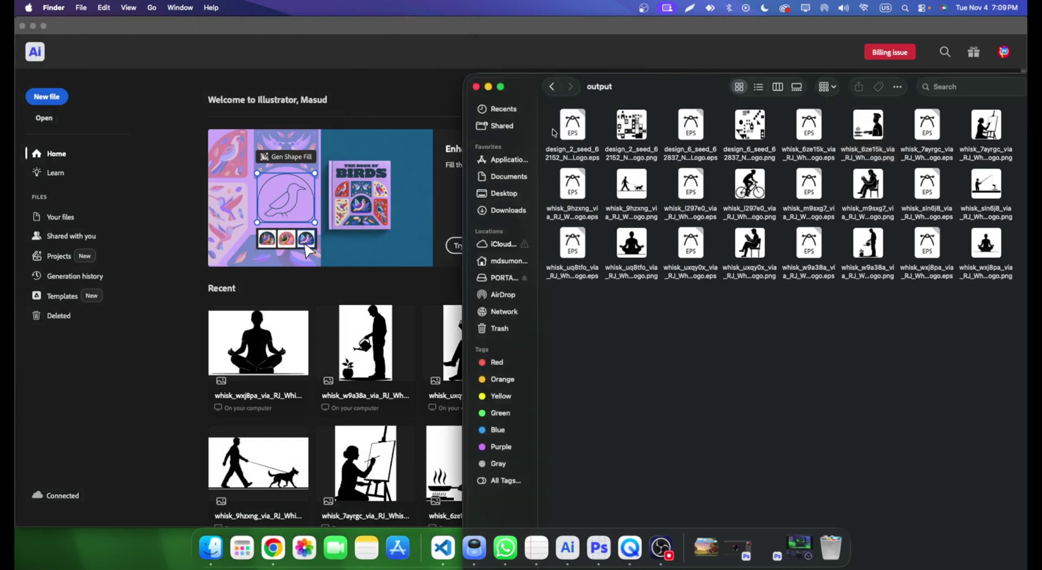
- Open the design_2_seed_62152 EPS, drag its vector artwork below the artboard, then delete it
left_click_drag(573, 126, 237, 71)
key("super+minus")
key("super+minus")
key("super+minus")
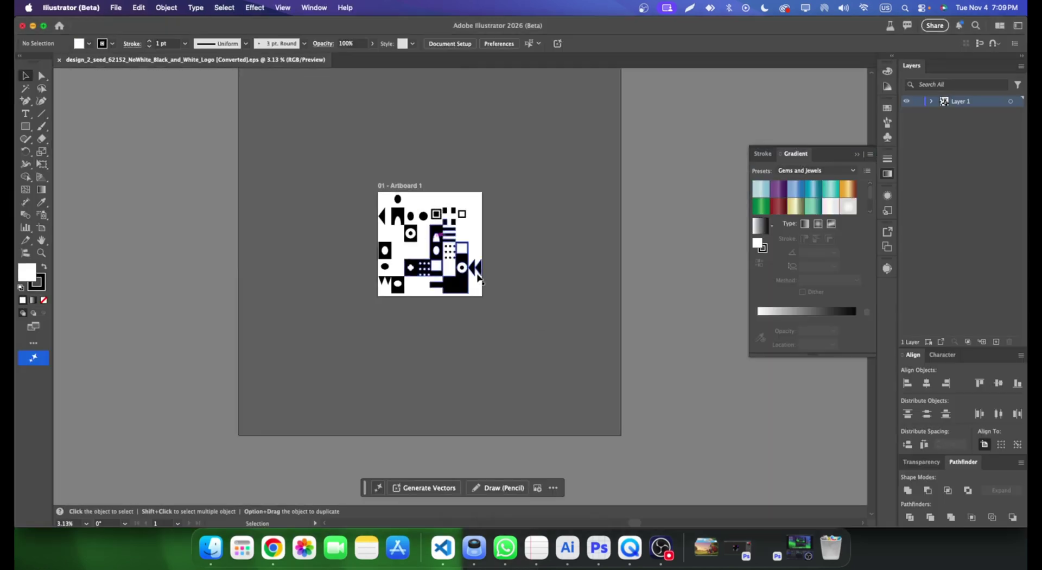
left_click_drag(435, 238, 383, 347)
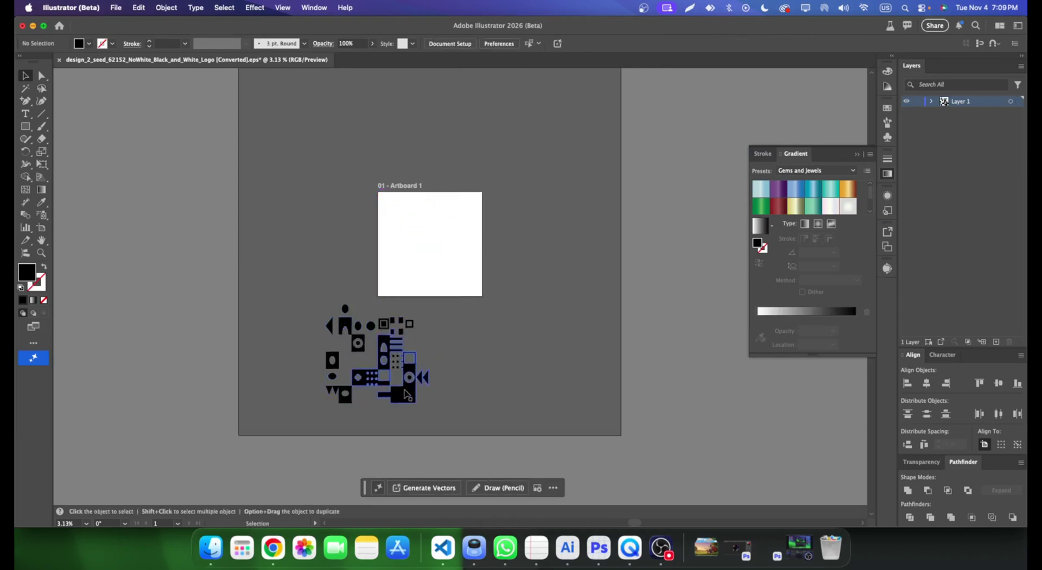
right_click(394, 389)
left_click(388, 392)
scroll(360, 397, "up", 4)
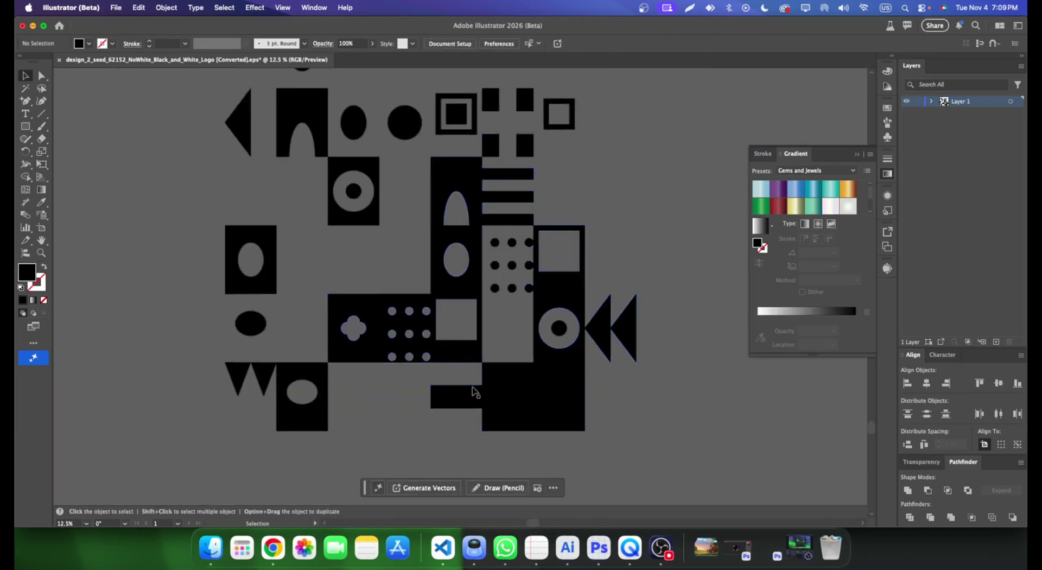
key("super+minus")
left_click_drag(489, 325, 578, 327)
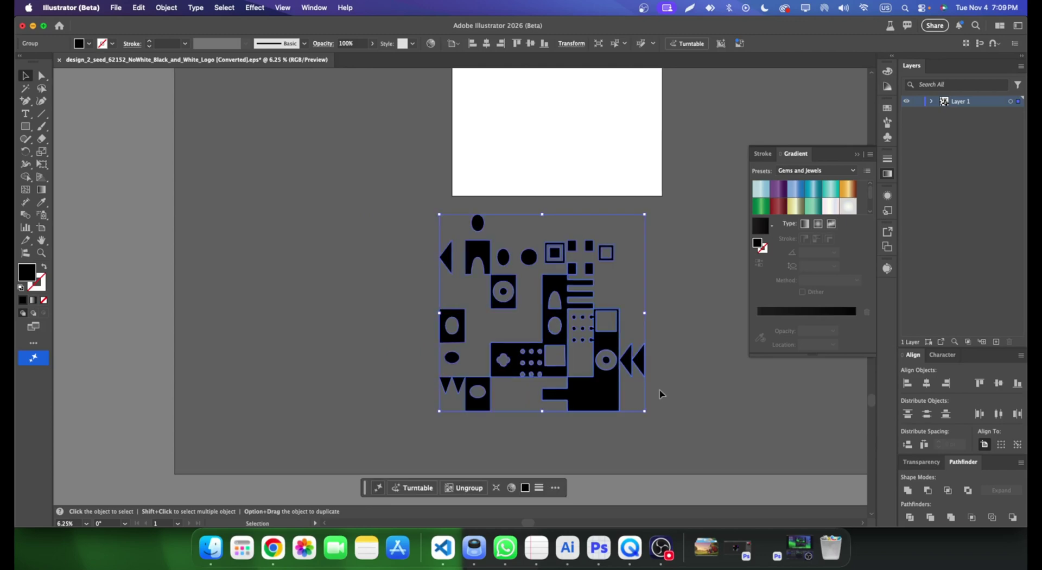
key("Delete")
- Open the chef EPS, move its artwork off the artboard to inspect it, then delete it
left_click(223, 534)
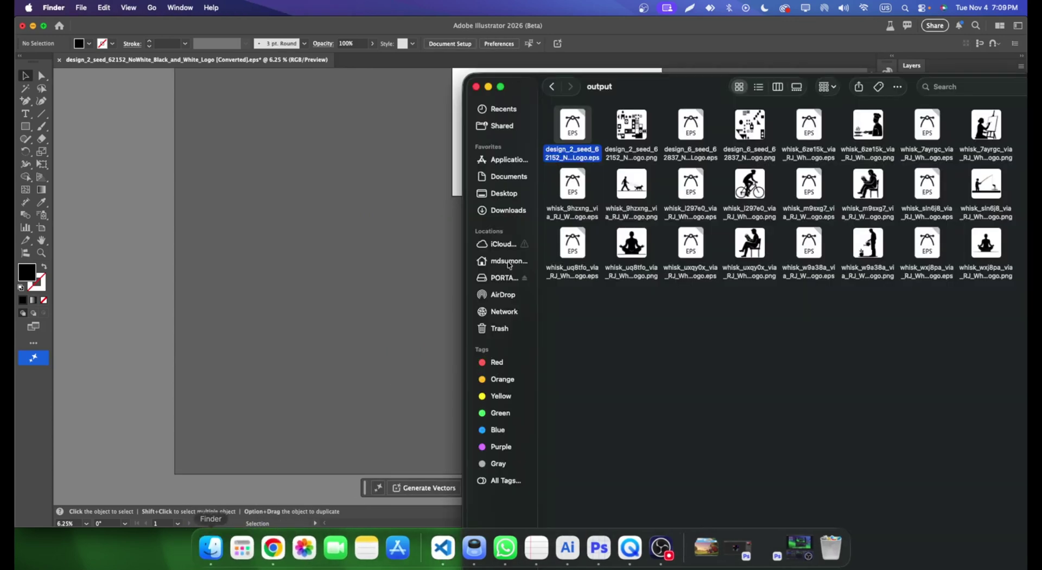
mouse_move(817, 133)
left_mouse_down()
mouse_move(404, 63)
mouse_move(408, 89)
left_mouse_up()
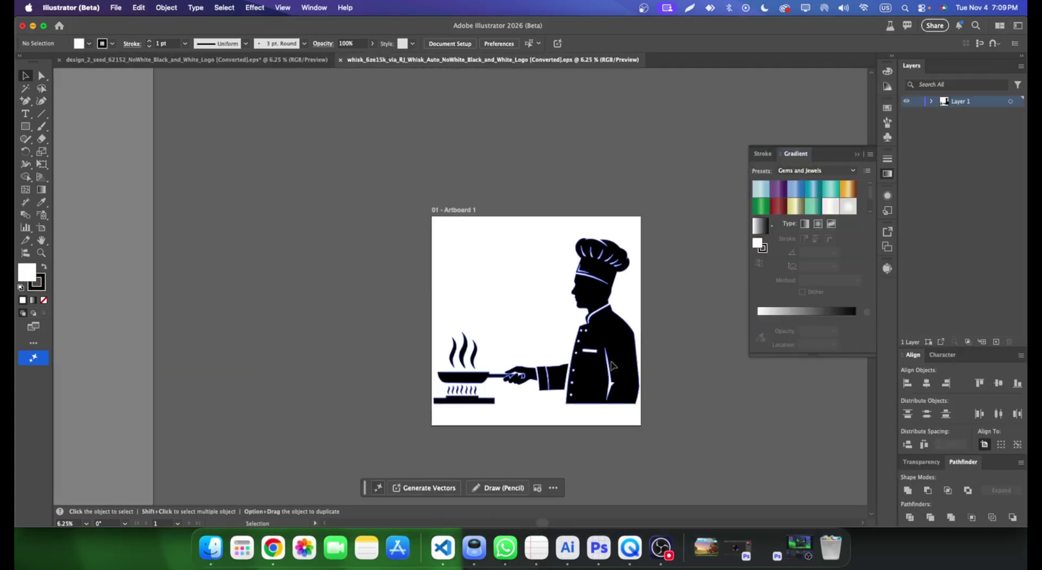
left_click_drag(612, 365, 369, 368)
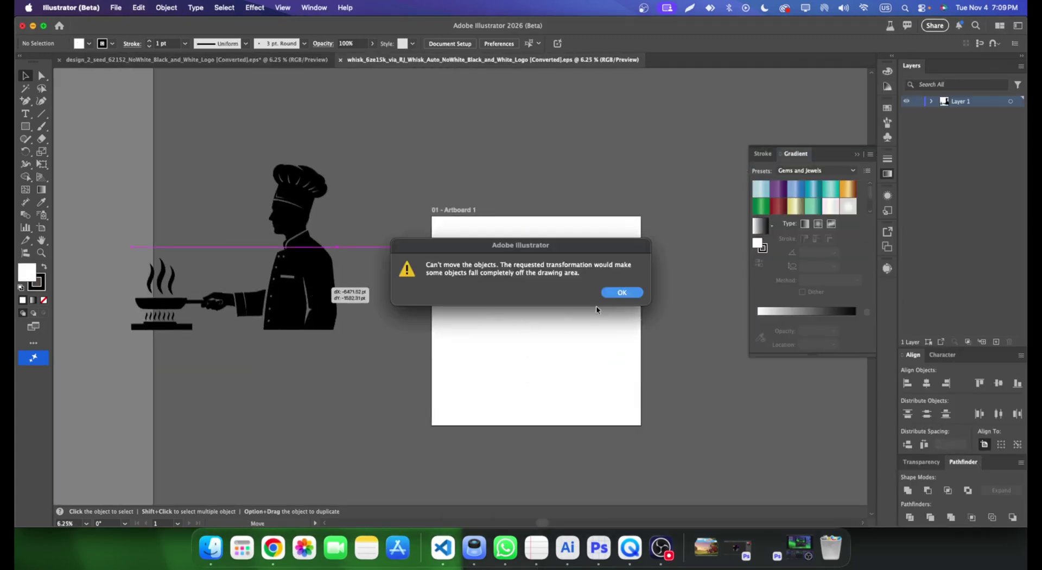
left_click(622, 293)
mouse_move(592, 372)
left_mouse_down()
mouse_move(559, 163)
mouse_move(578, 322)
left_mouse_up()
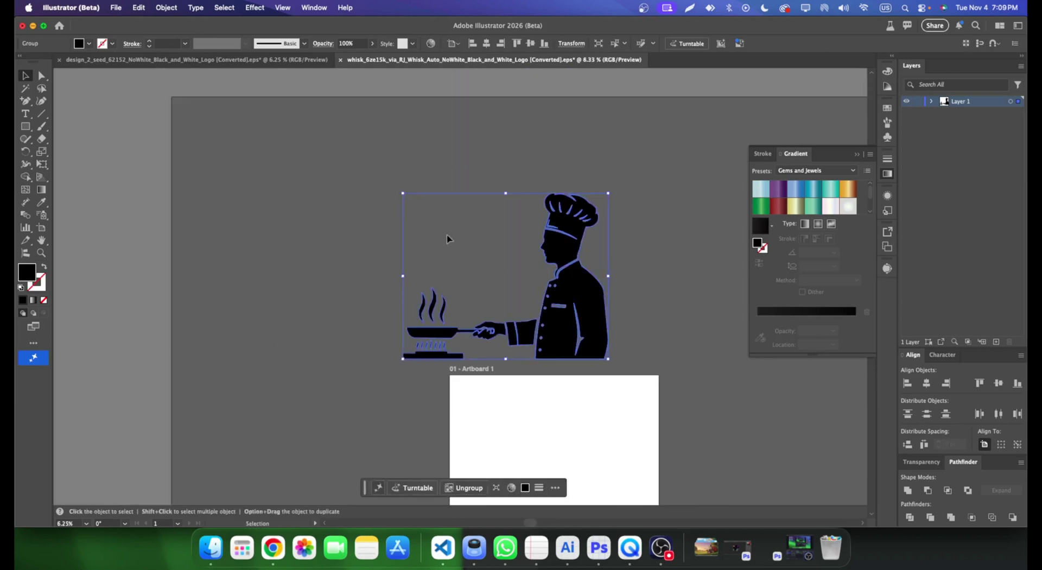
scroll(535, 228, "up", 2)
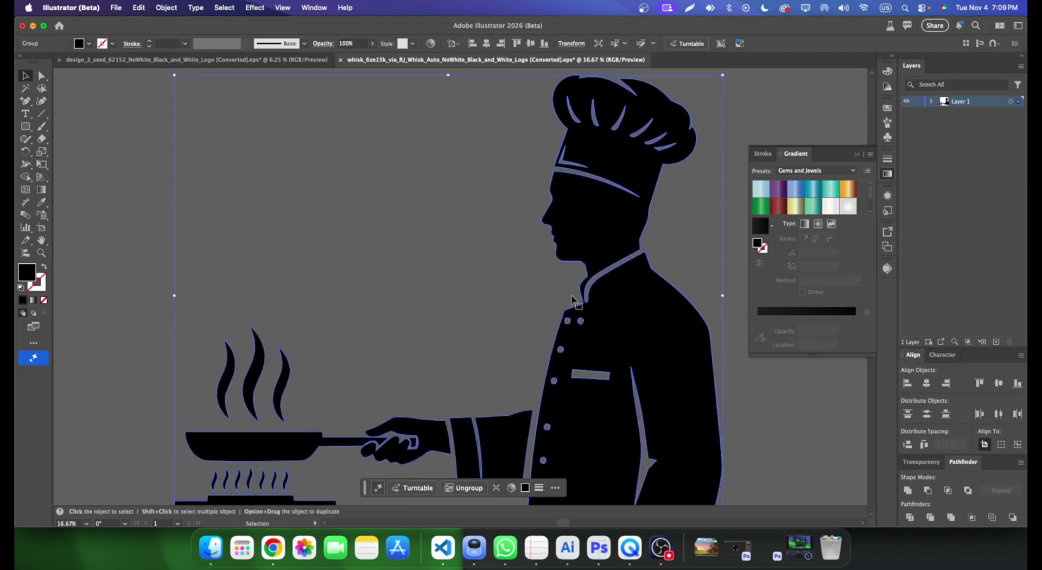
scroll(585, 241, "down", 3)
scroll(488, 302, "up", 3)
scroll(488, 302, "down", 3)
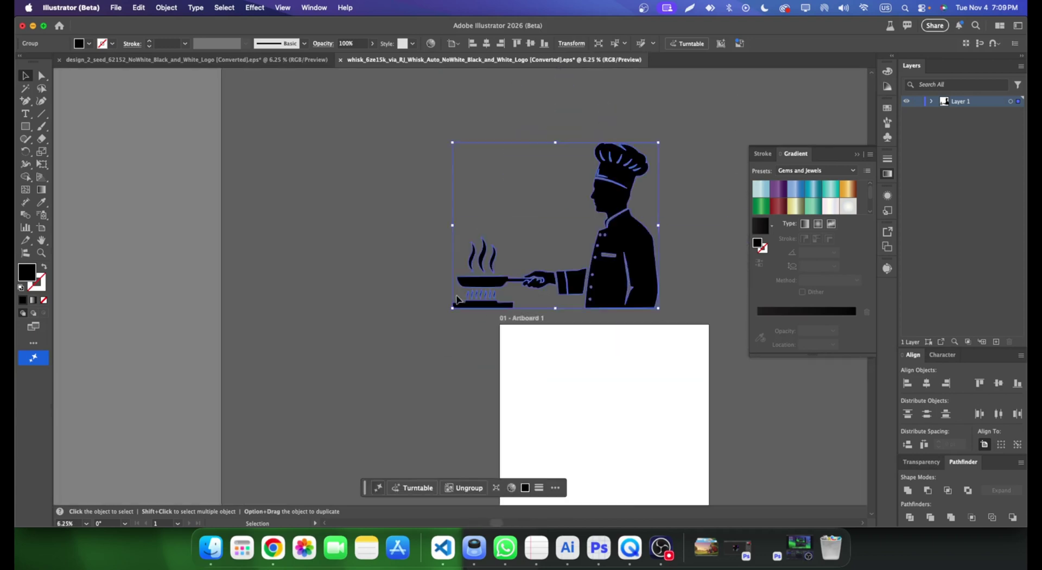
scroll(632, 274, "down", 2)
key("Delete")
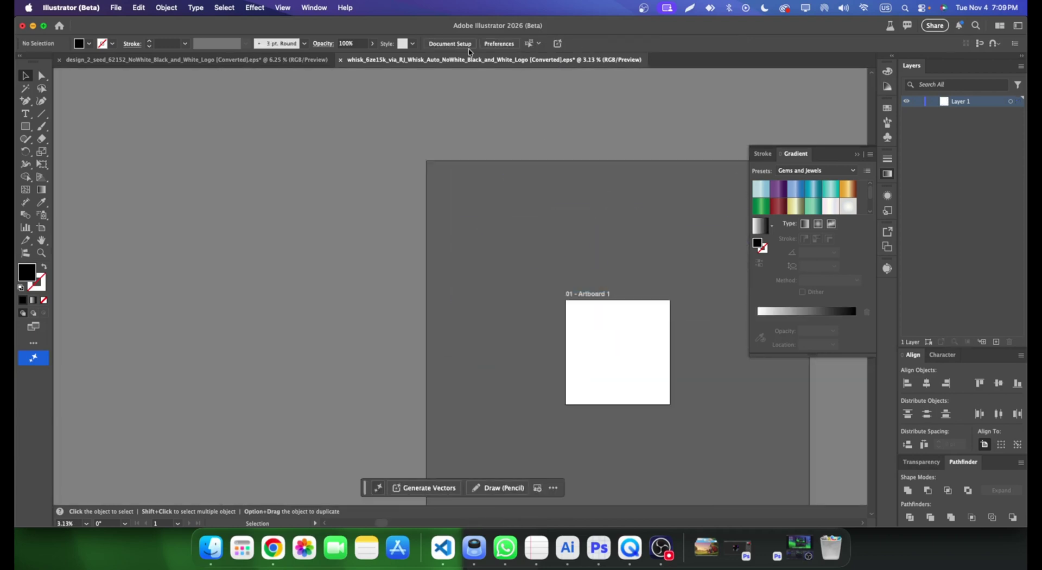
- Close the chef and design_2 EPS documents, answering the save prompt
left_click(340, 61)
left_click(60, 62)
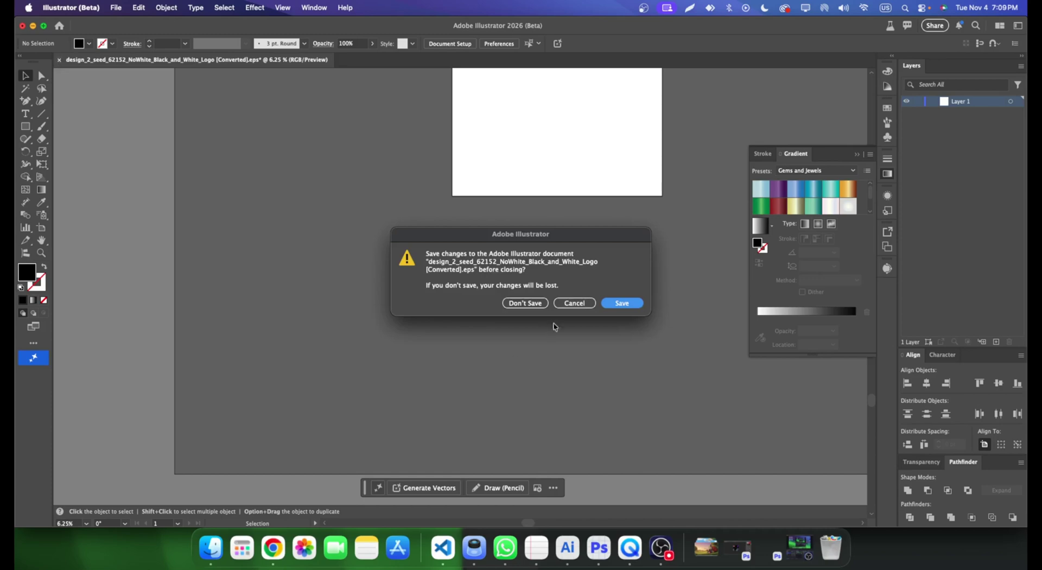
left_click(543, 305)
- Return to the Project-7 folder and run Image Trace Final.jsx in Illustrator again
key("super+a")
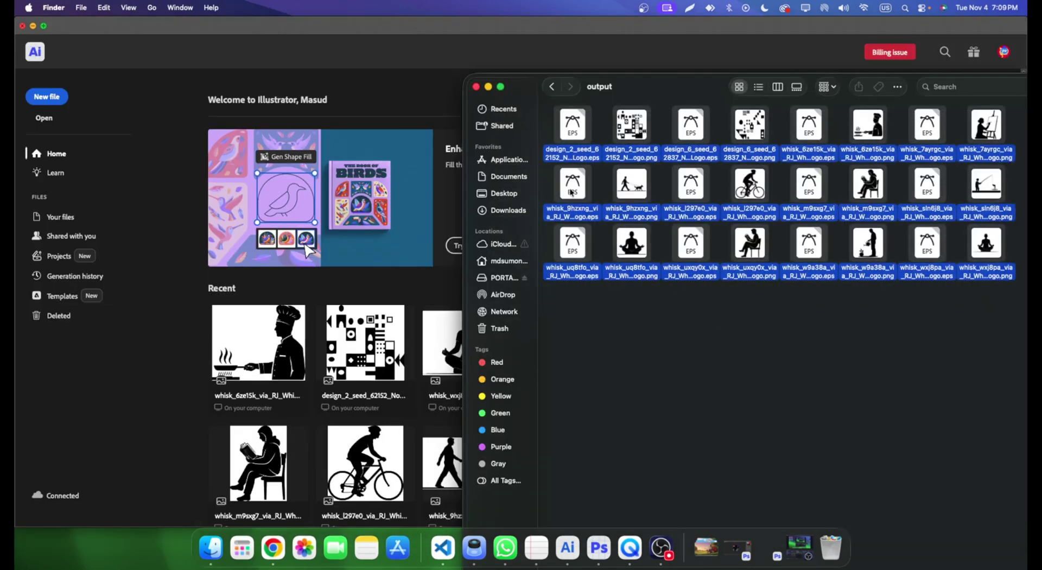
left_click(551, 86)
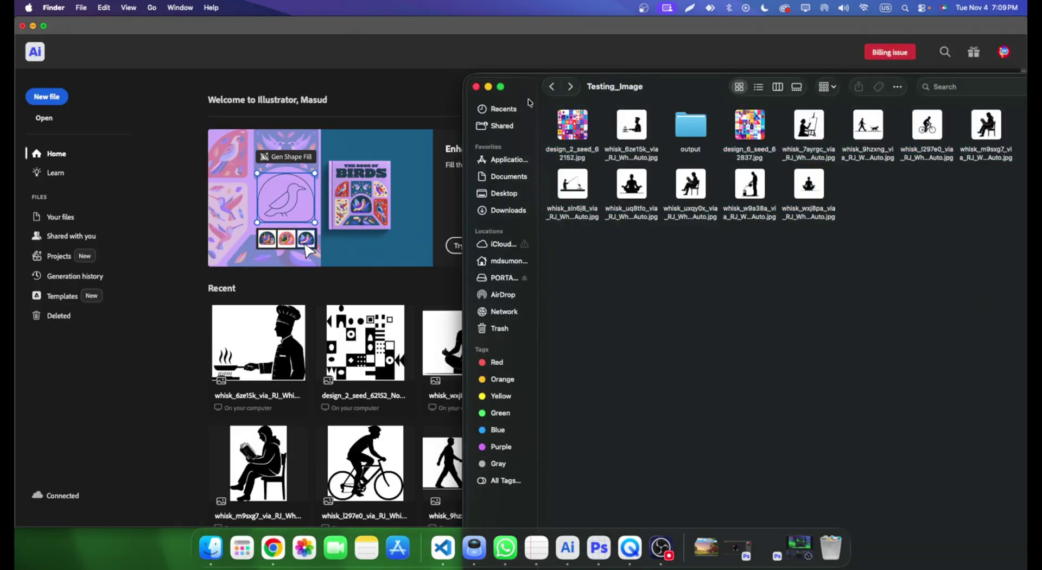
left_click(551, 86)
mouse_move(824, 124)
left_mouse_down()
mouse_move(601, 175)
mouse_move(787, 177)
left_mouse_up()
left_click_drag(809, 130, 374, 277)
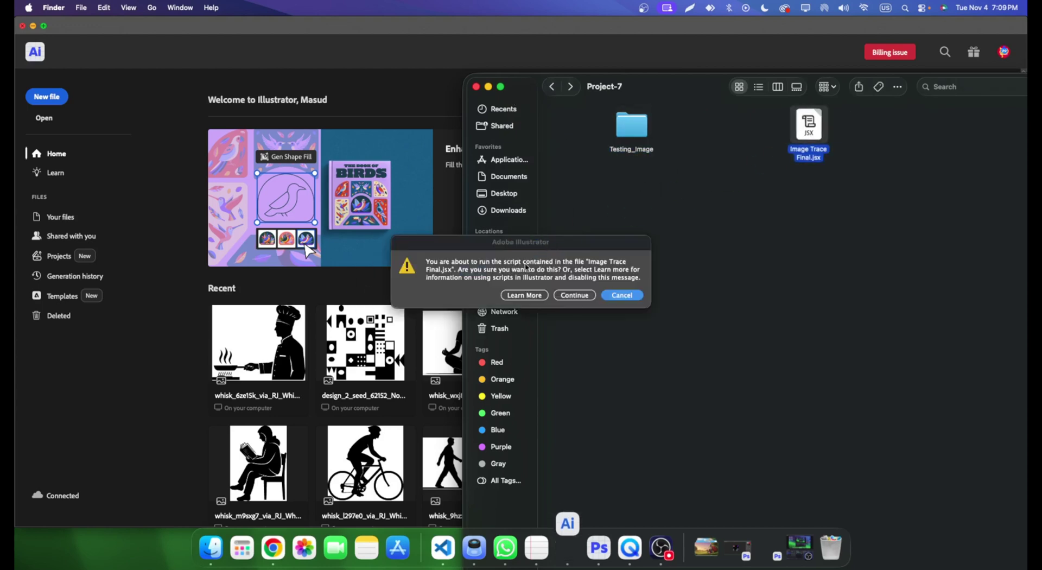
left_click(575, 295)
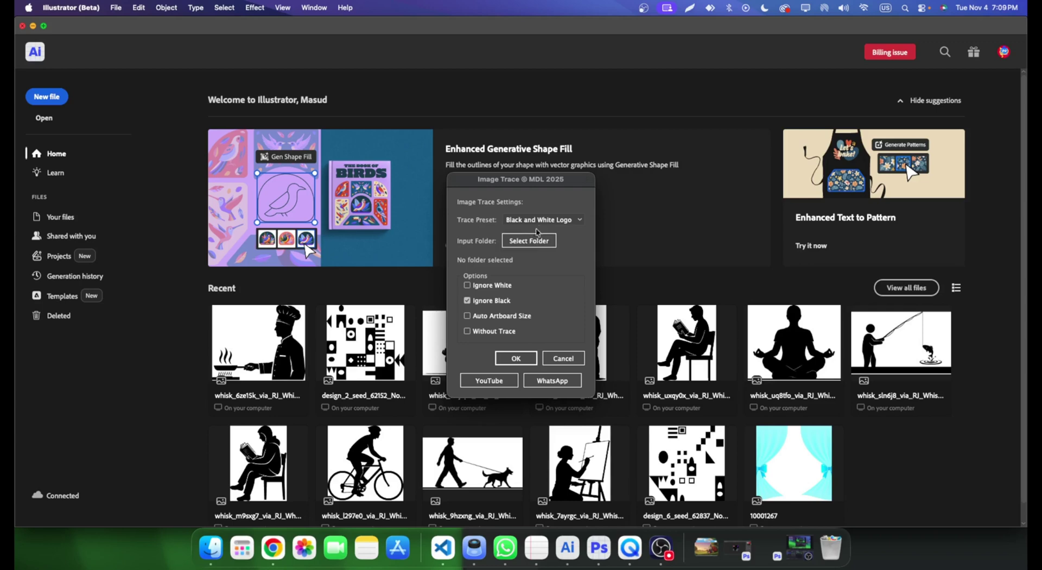
- Set Trace Preset to 3 Colors with Ignore Black off, then choose the source image folder
left_click(542, 220)
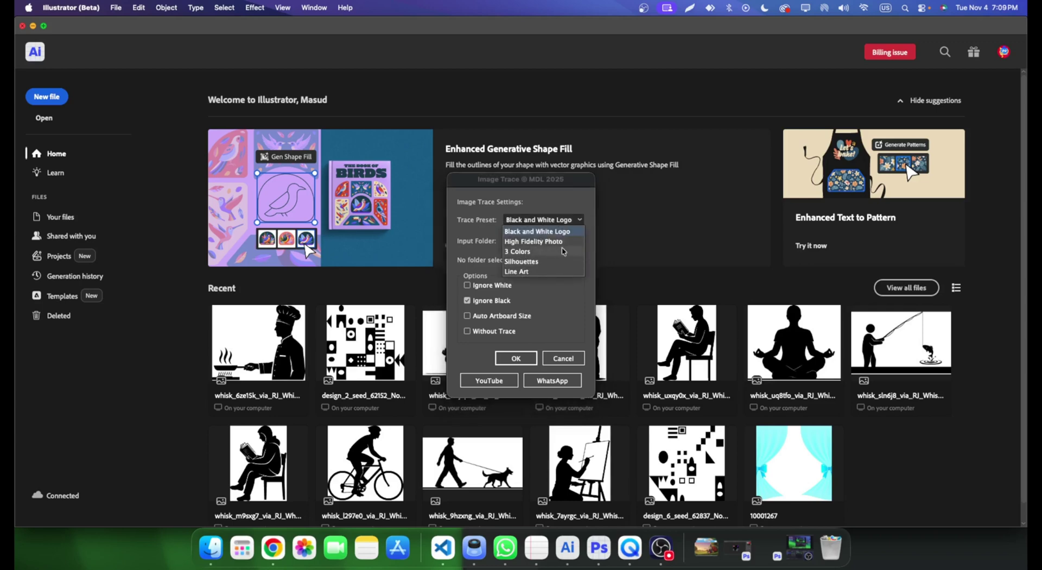
left_click(544, 263)
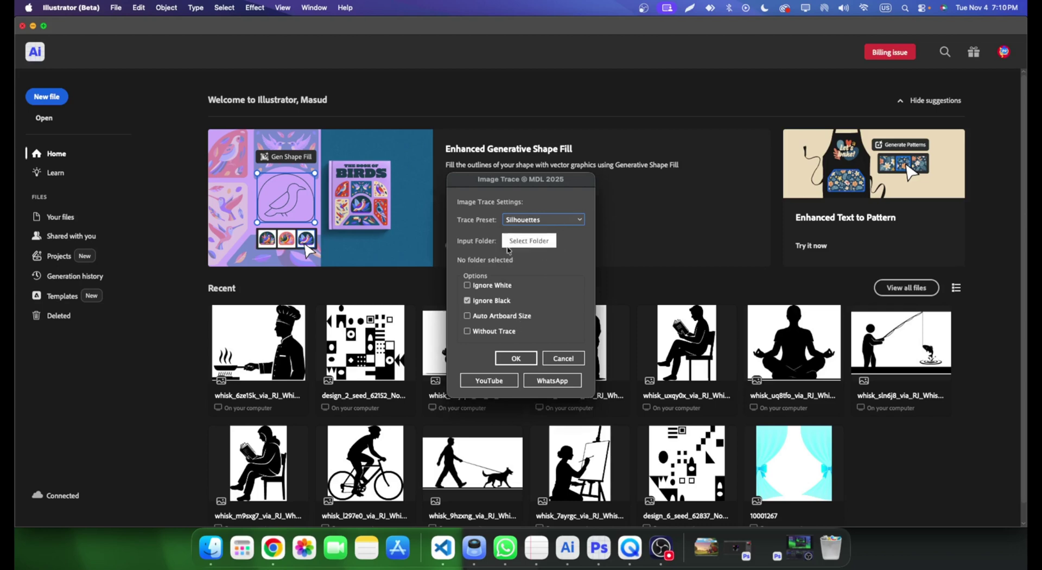
left_click(538, 221)
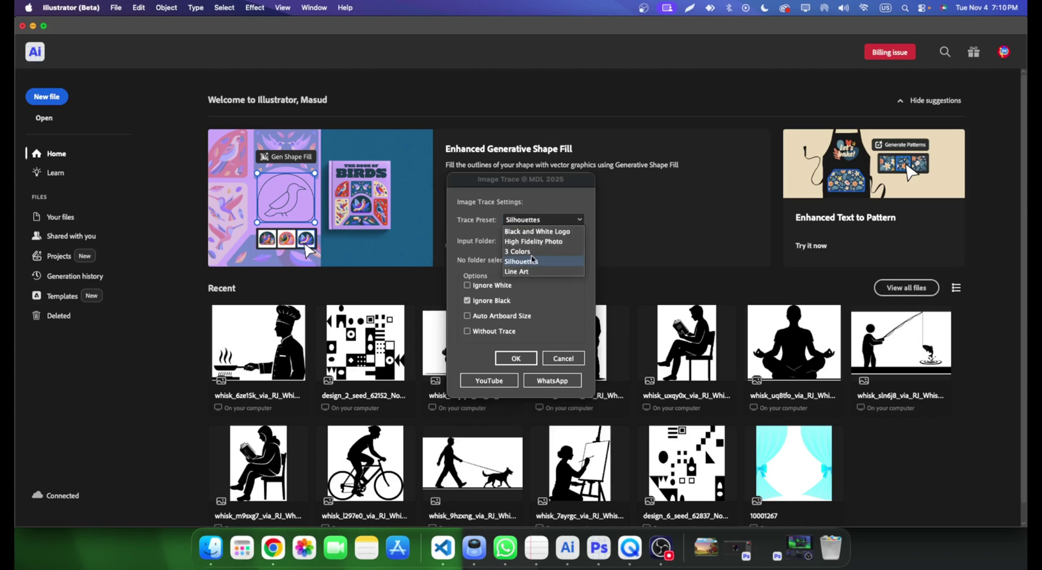
left_click(533, 252)
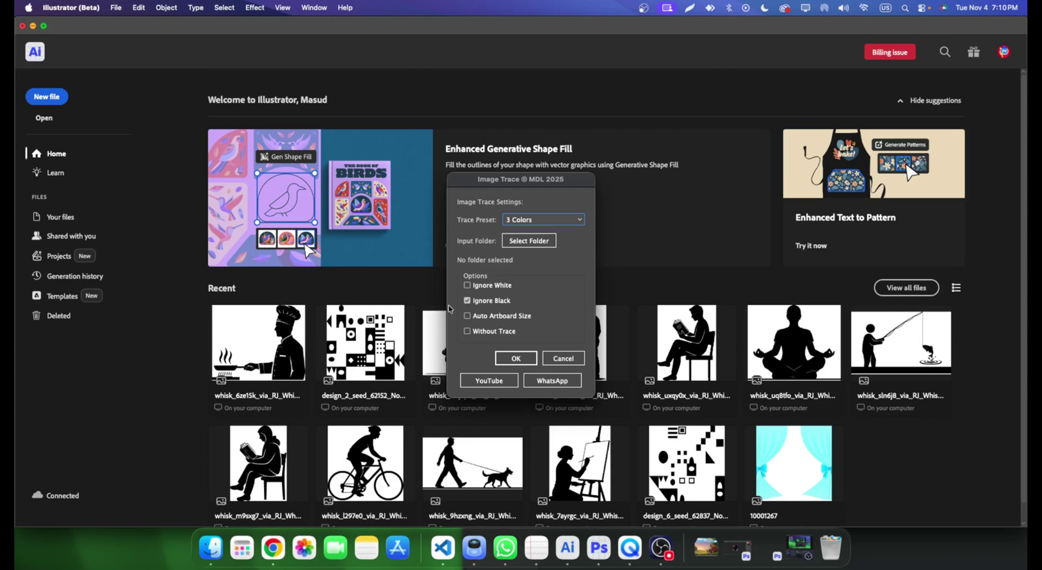
left_click(468, 302)
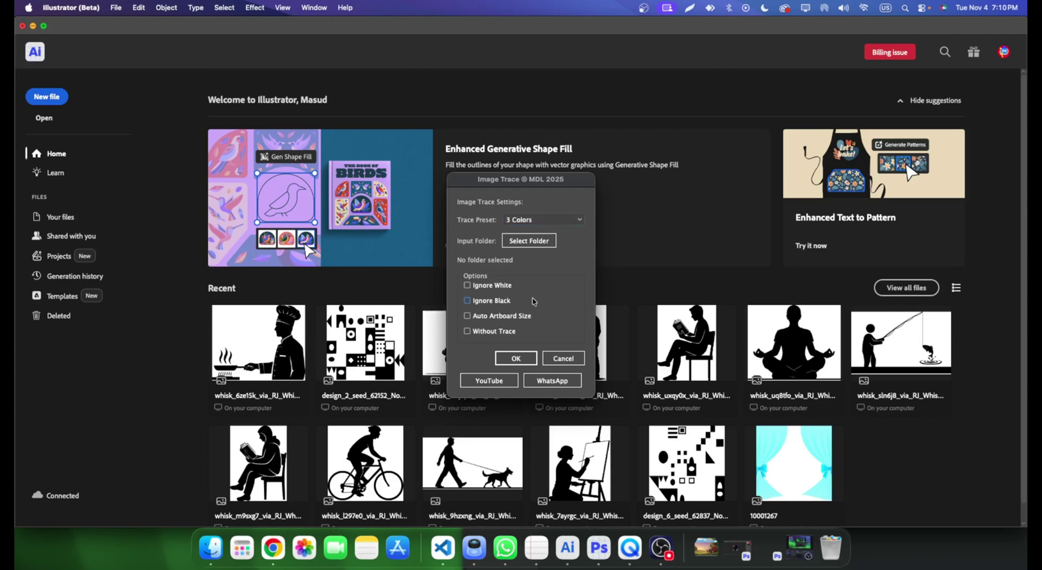
left_click(529, 240)
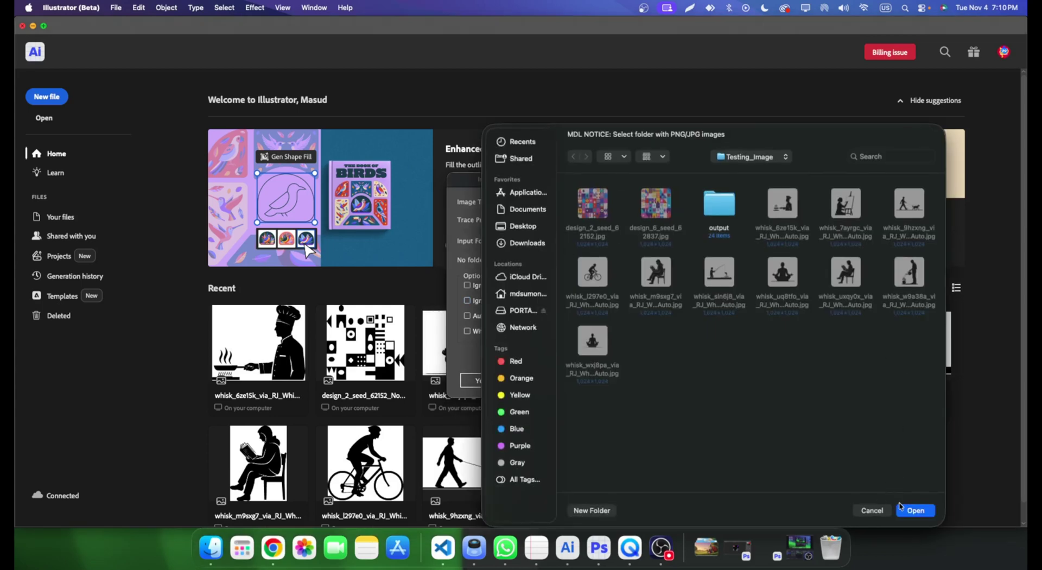
- Run the 3 Colors batch trace on the 12 Testing_Image JPGs and acknowledge the completion alert
left_click(907, 509)
left_click(509, 361)
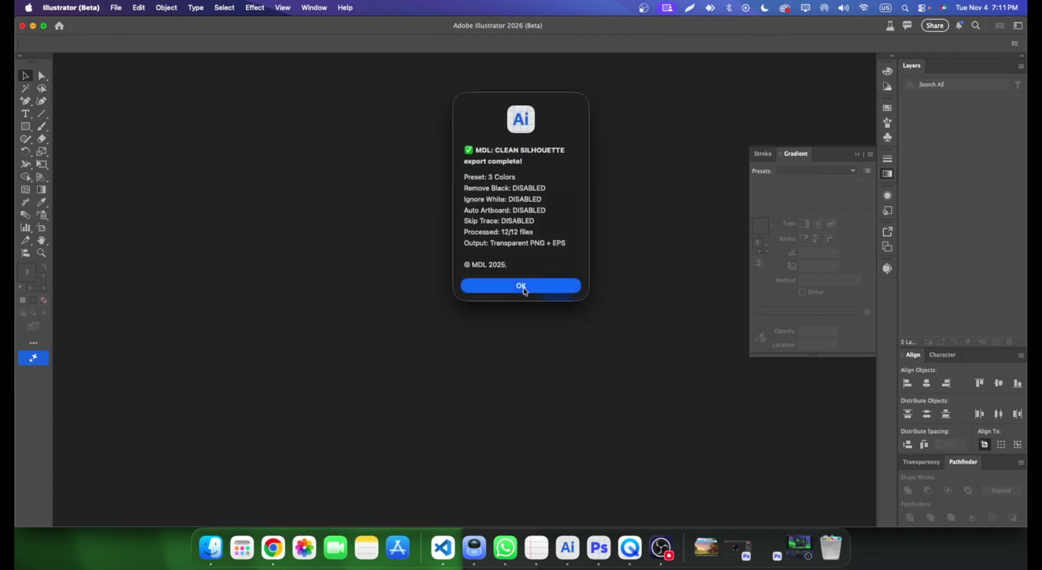
left_click(524, 287)
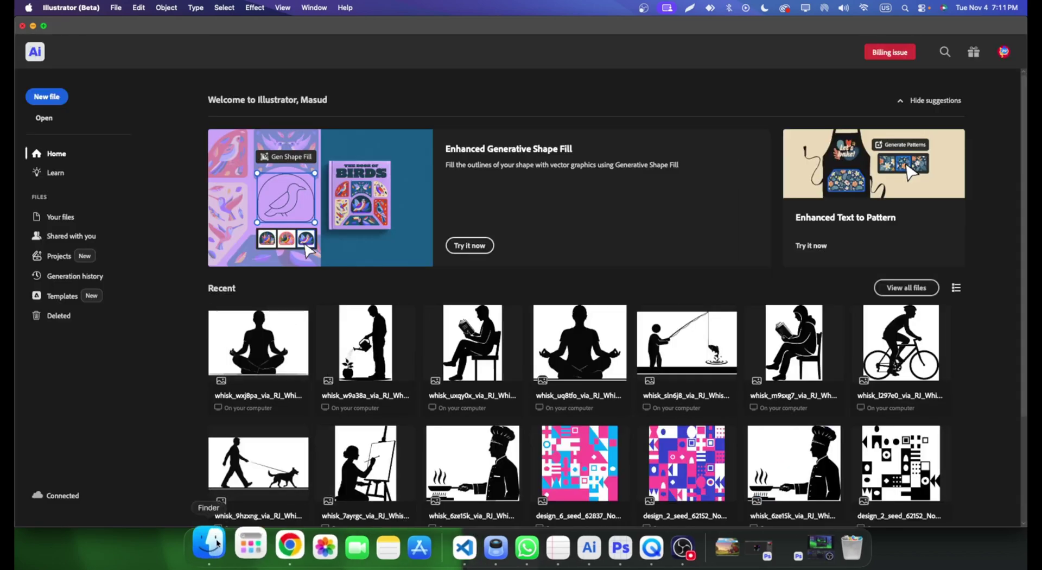
- Open Testing_Image > output in Finder to view the Logo and 3 Colors EPS/PNG sets
left_click(210, 548)
left_click(628, 132)
double_click(628, 133)
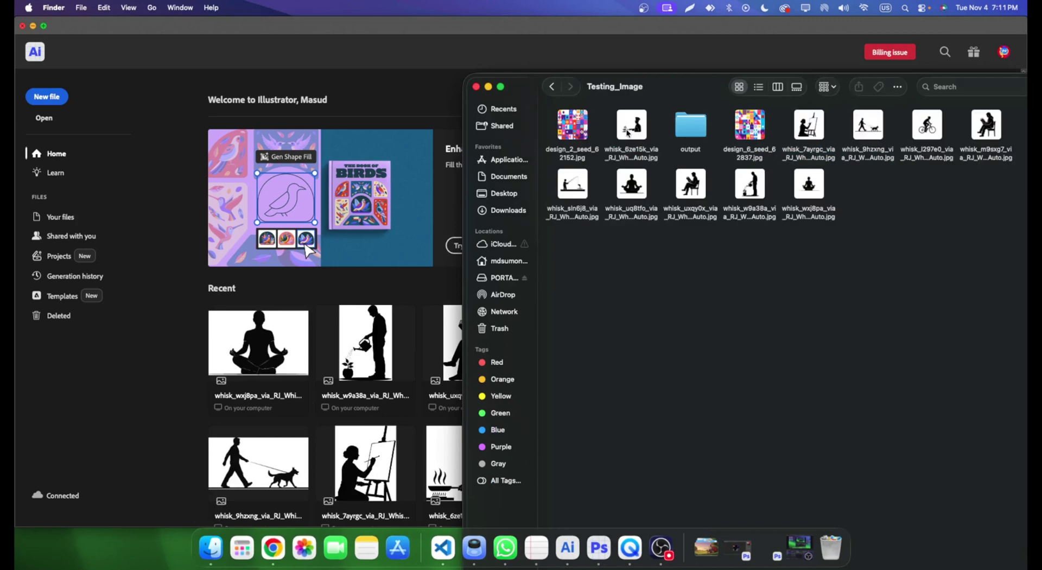
double_click(690, 126)
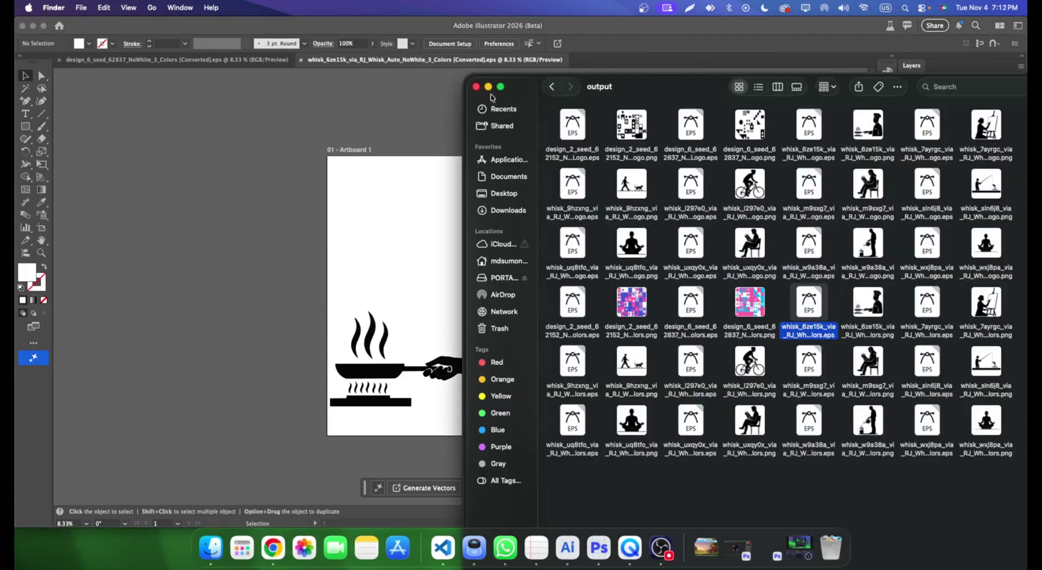
- Return to the Project-7 folder and launch the Image Trace Final.jsx script
left_click(552, 87)
left_click(552, 87)
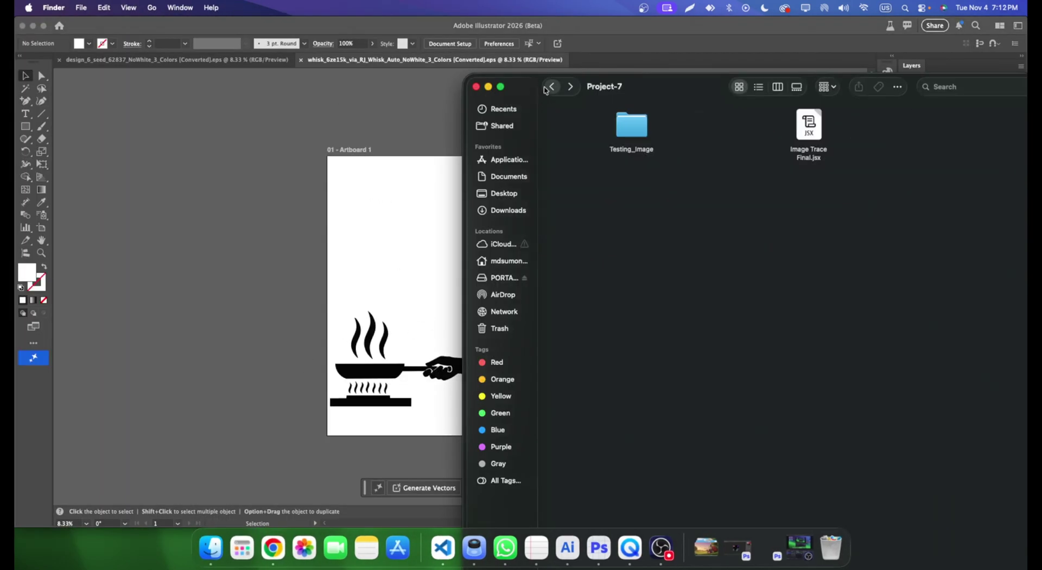
double_click(817, 126)
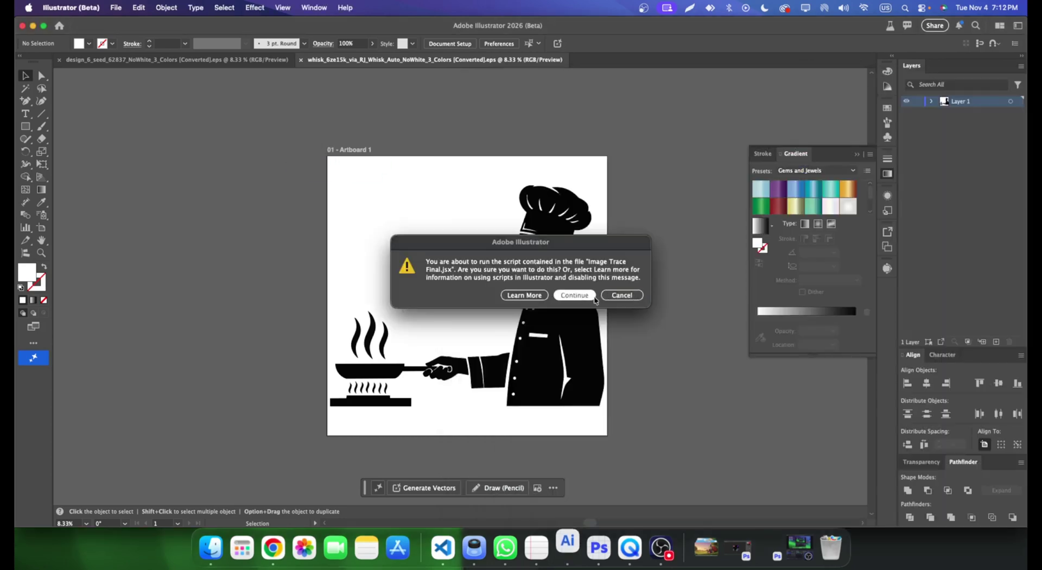
left_click(590, 296)
- Select the Testing_Image source folder and enable the Without Trace option
left_click(518, 241)
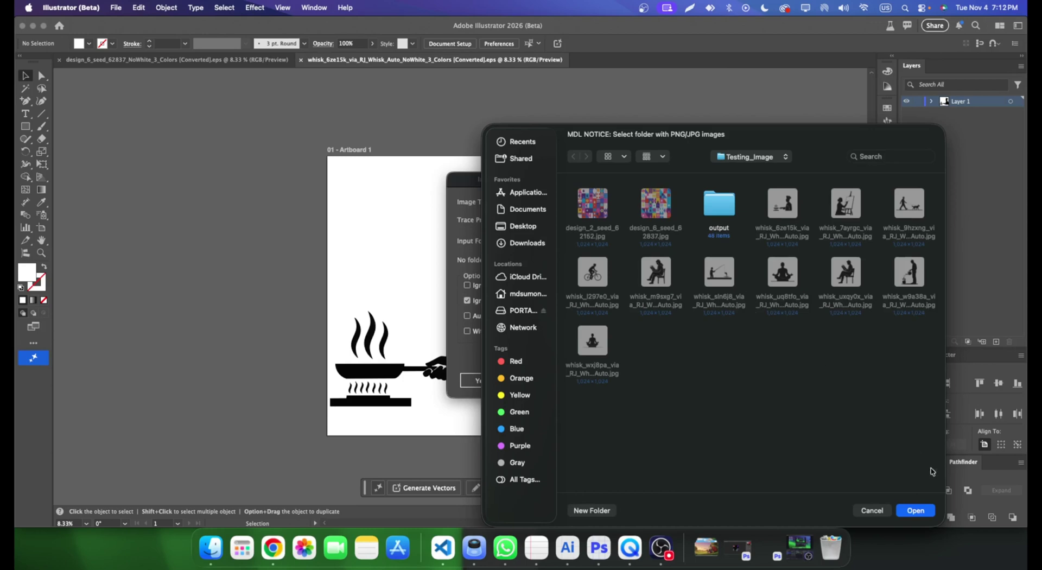
left_click(914, 513)
left_click(467, 330)
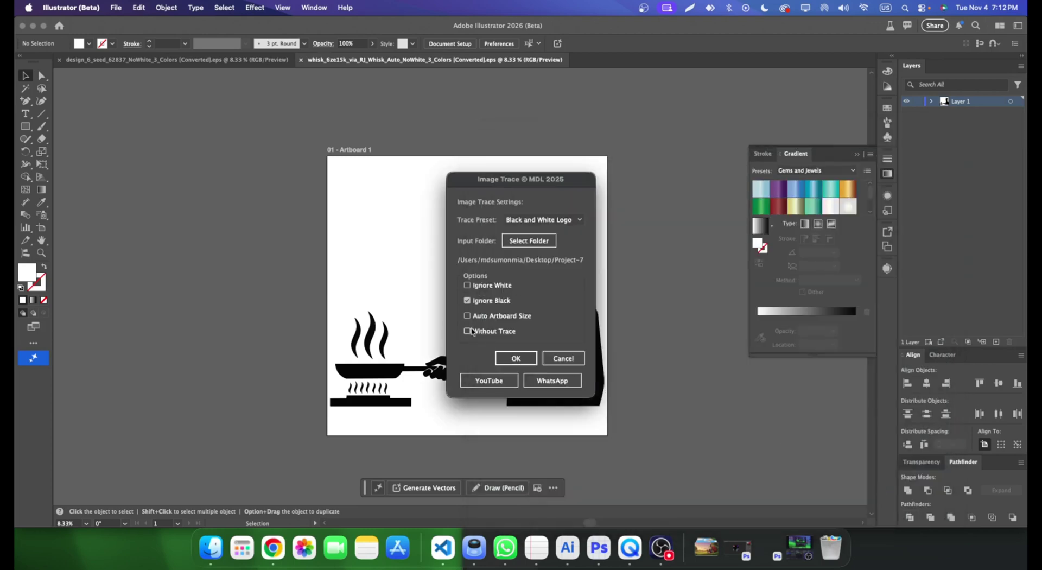
left_click(514, 355)
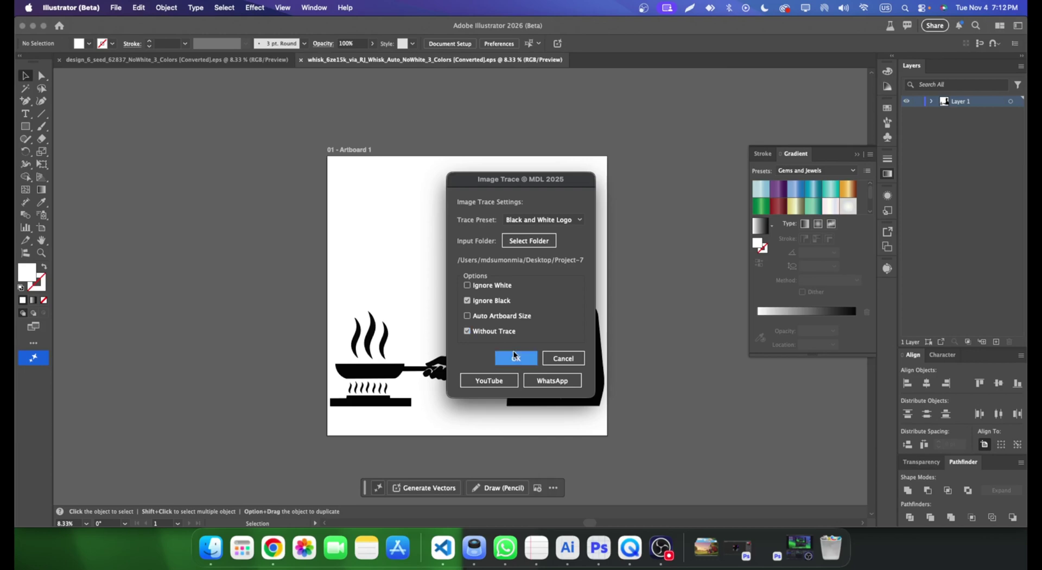
- Start the no-trace batch export of the 12 images to transparent PNG and EPS
left_click(515, 354)
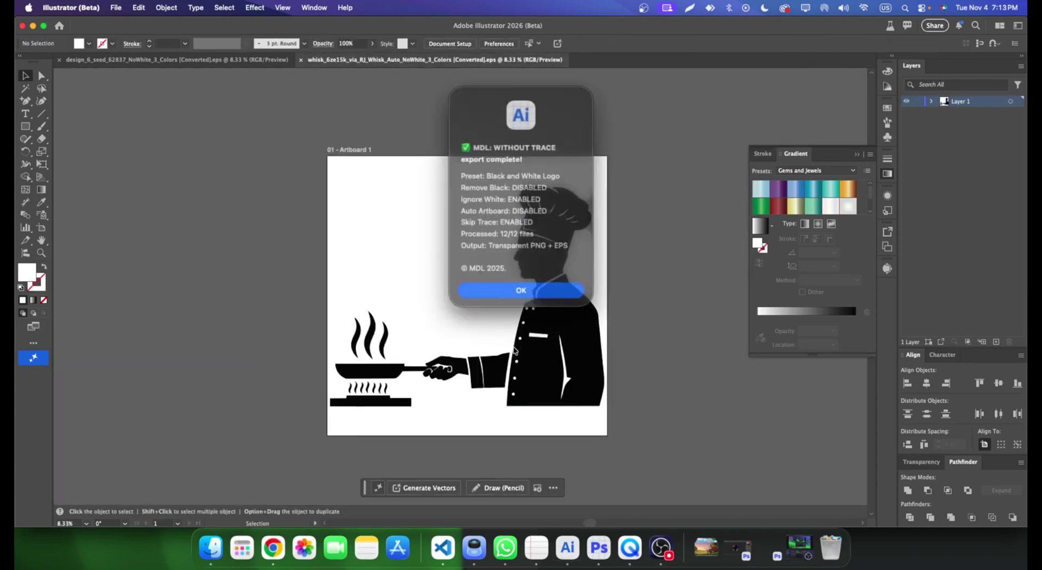
- Dismiss the export alert and open design_6_seed_62837_NoTrace.eps from the output folder in Illustrator
left_click(521, 283)
left_click(216, 533)
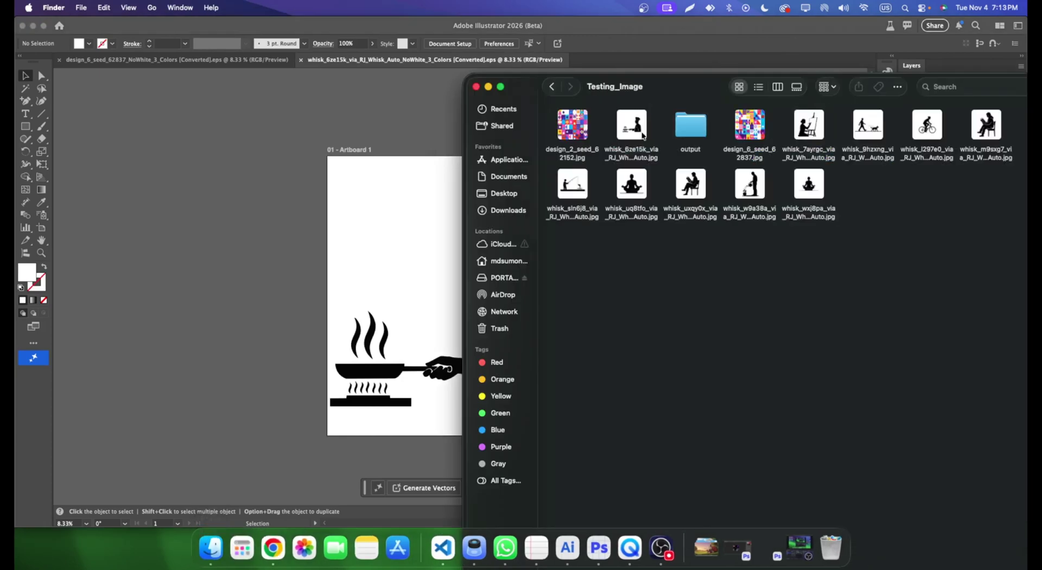
double_click(688, 130)
scroll(694, 428, "down", 3)
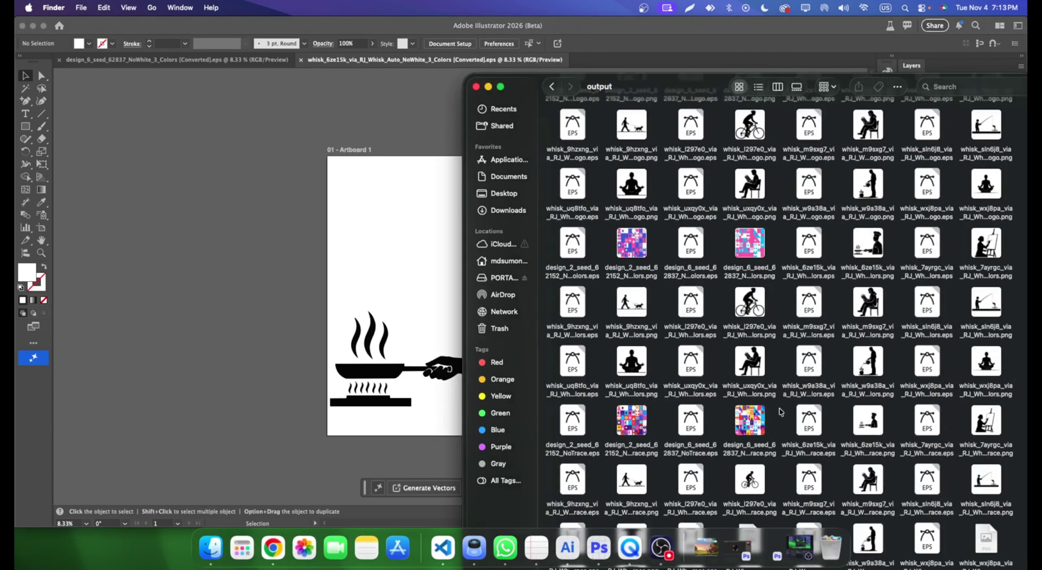
left_click_drag(693, 428, 621, 50)
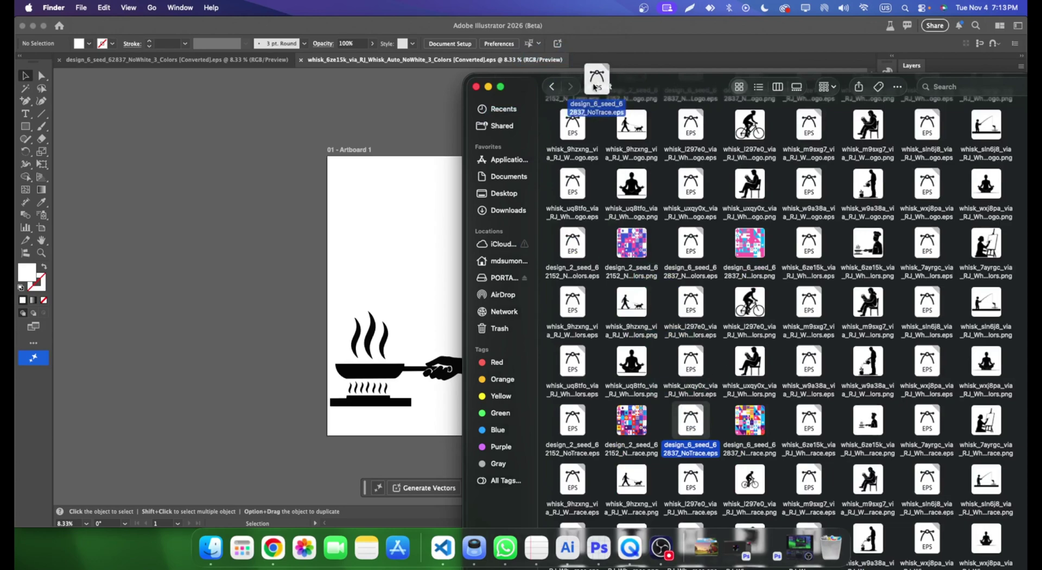
left_click_drag(691, 424, 596, 79)
- Check the untraced full-colour pattern on the artboard, then close the document and minimise Illustrator
left_click_drag(429, 176, 411, 249)
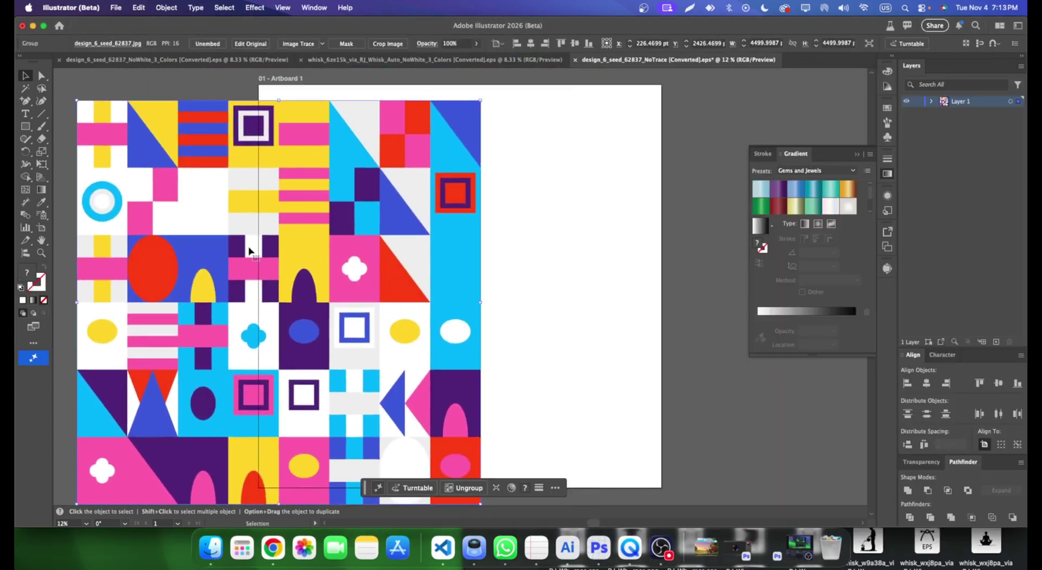
key("super+minus")
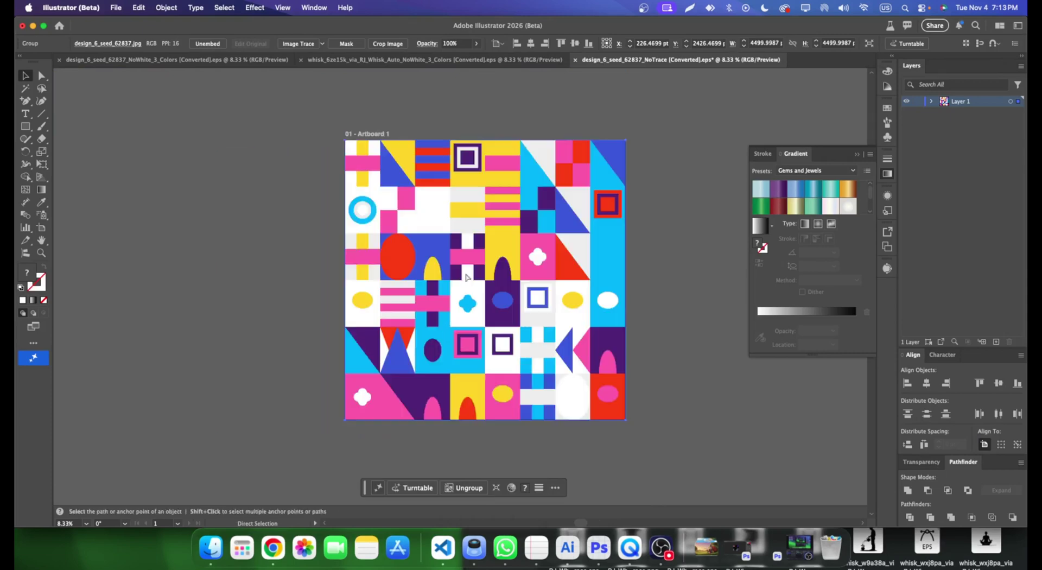
mouse_move(532, 250)
left_mouse_down()
mouse_move(472, 336)
mouse_move(543, 188)
left_mouse_up()
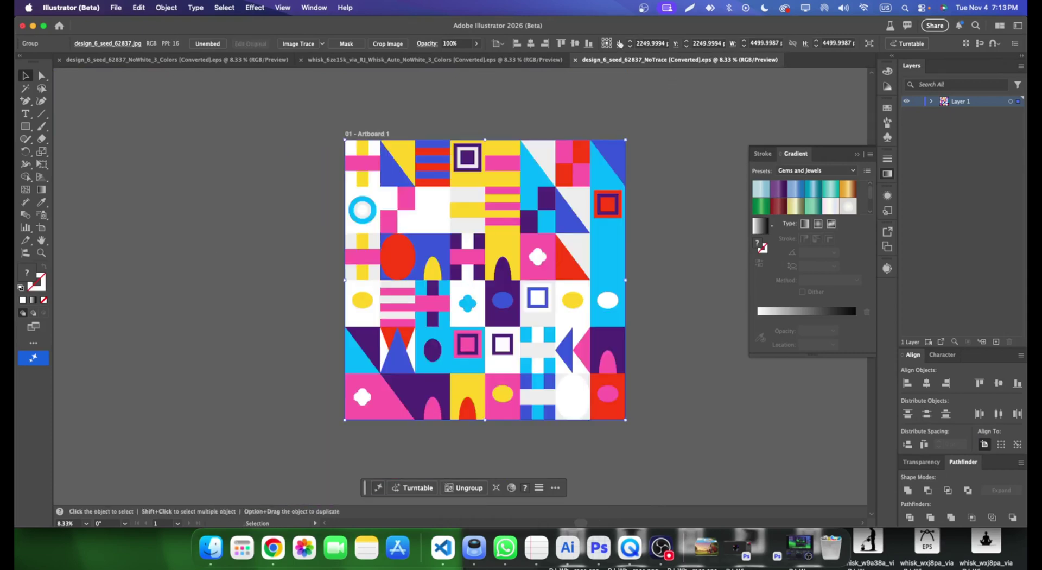
left_click(576, 60)
key("super+w")
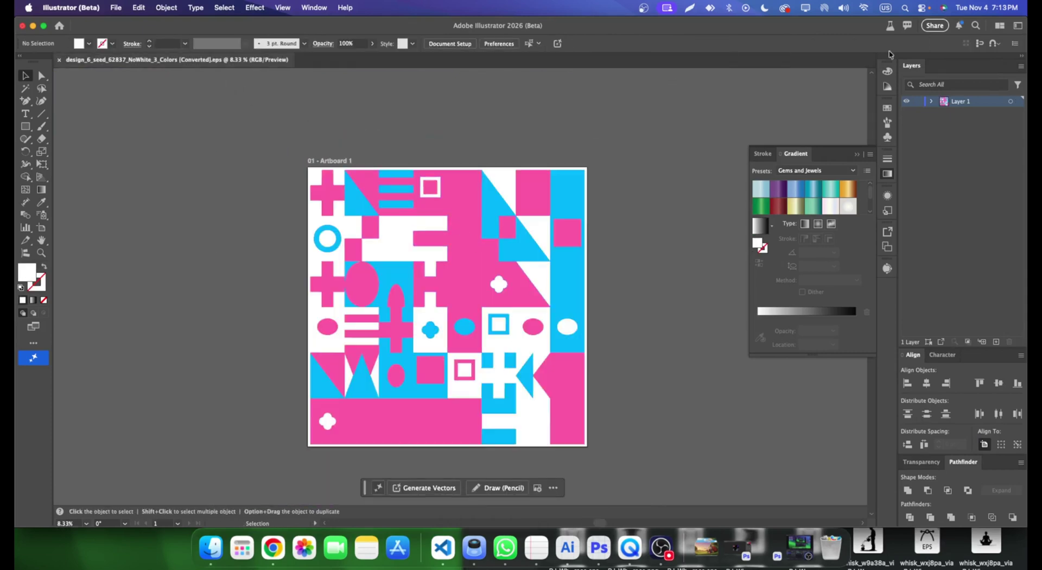
left_click(33, 26)
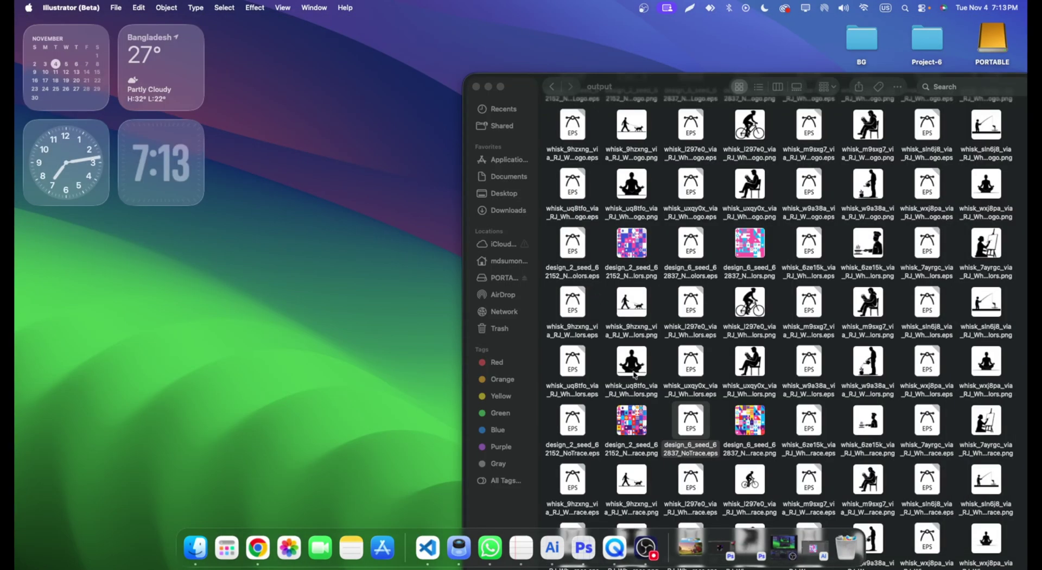
- Minimise the Finder output window and restore Illustrator showing the design_6 NoWhite 3 Colors EPS
left_click(489, 87)
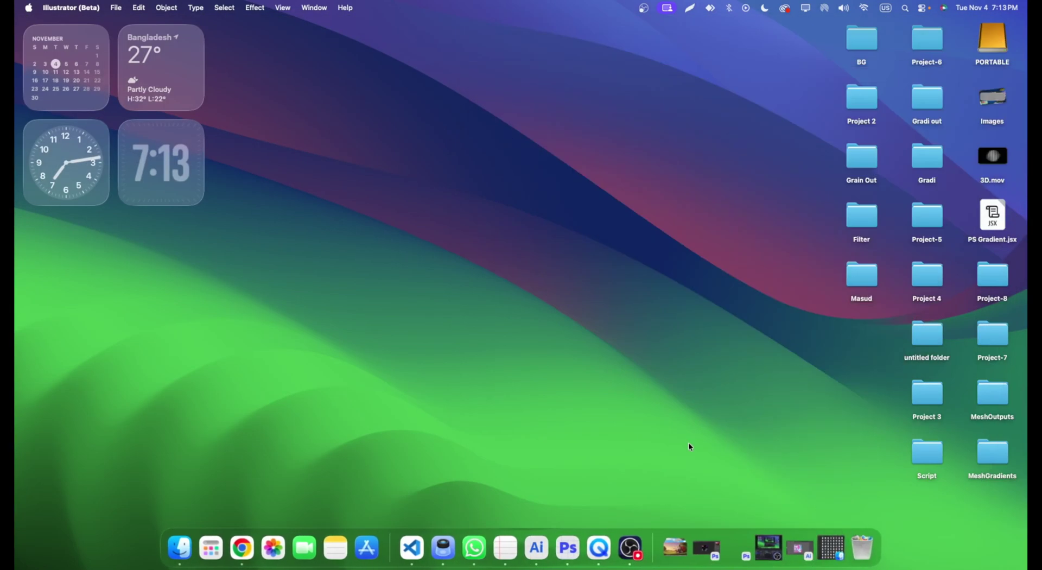
key("super+Tab")
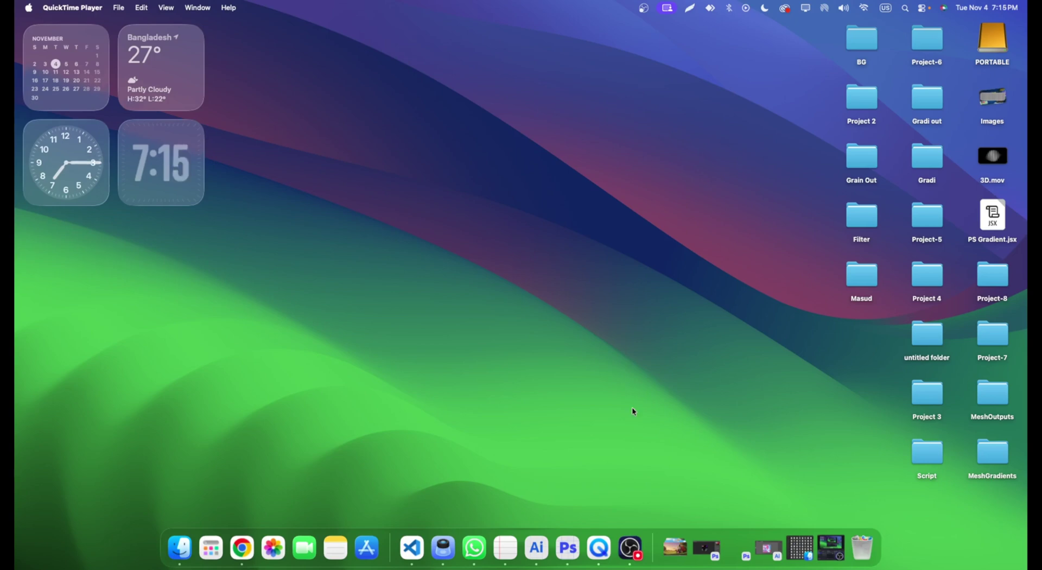
left_click(565, 533)
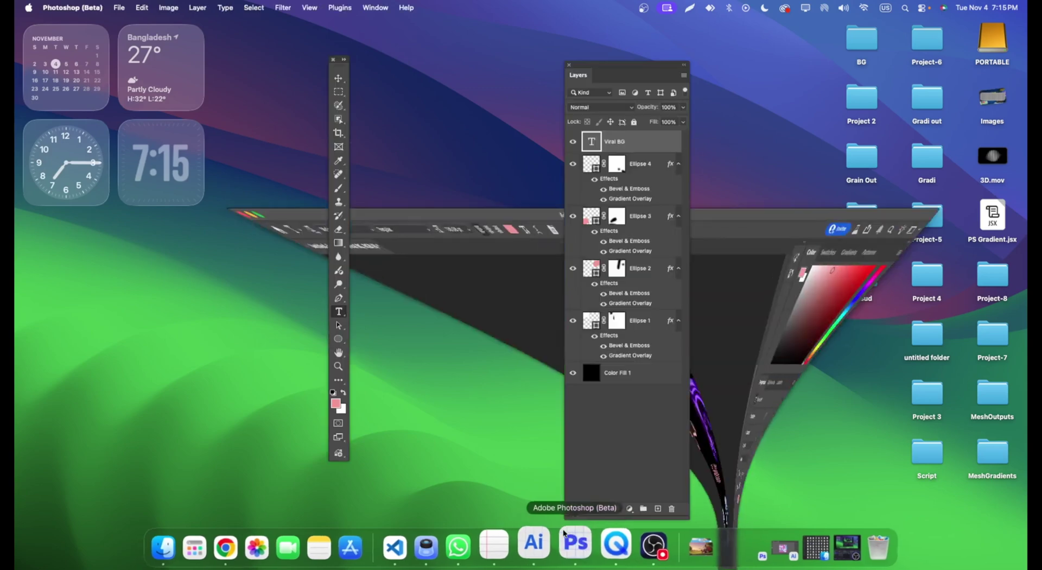
left_click(584, 545)
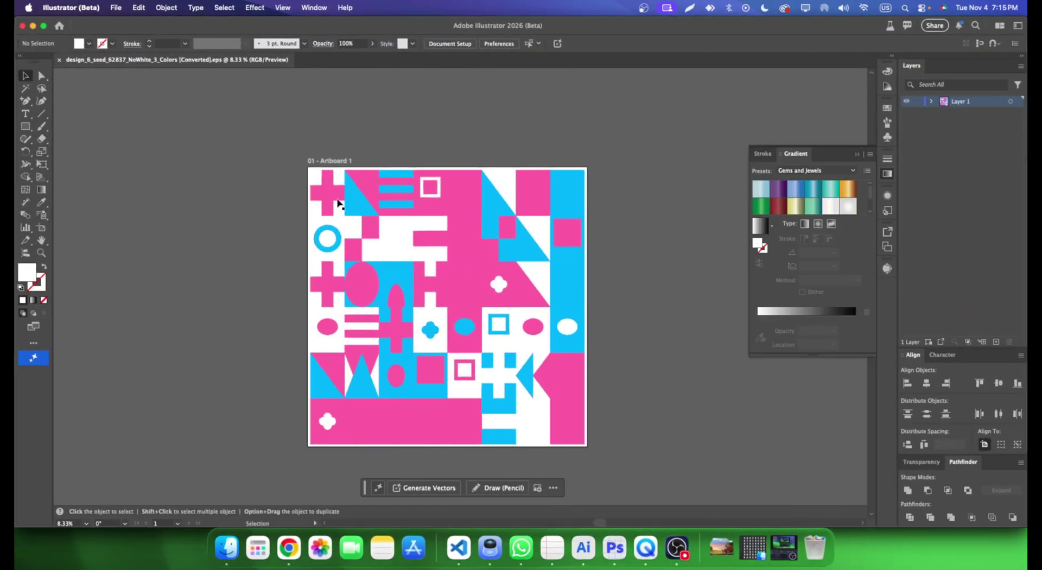